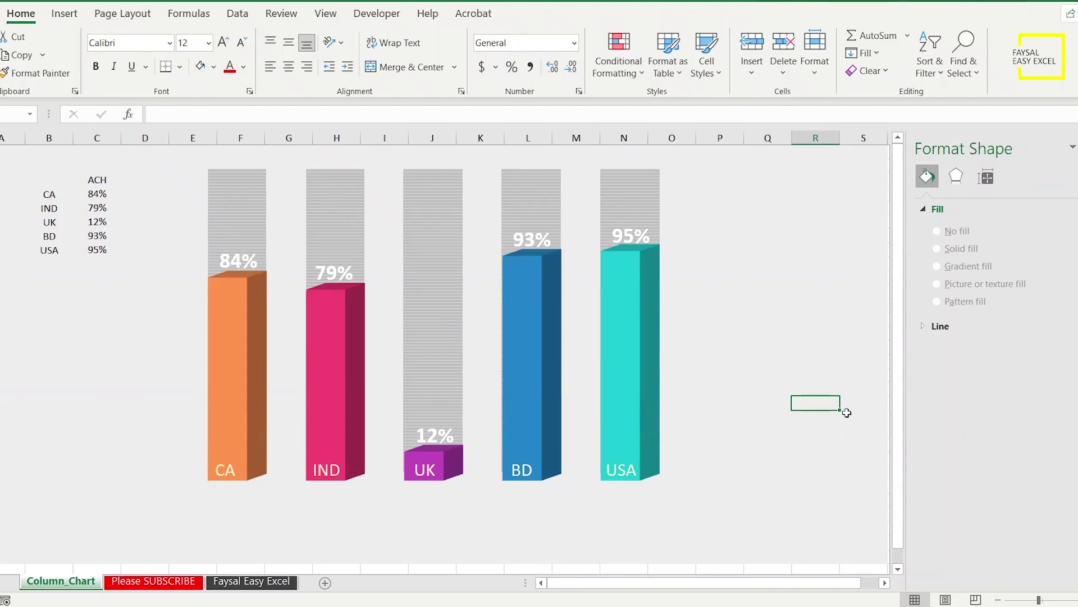
key(F9)
key(F9)
key(F9)
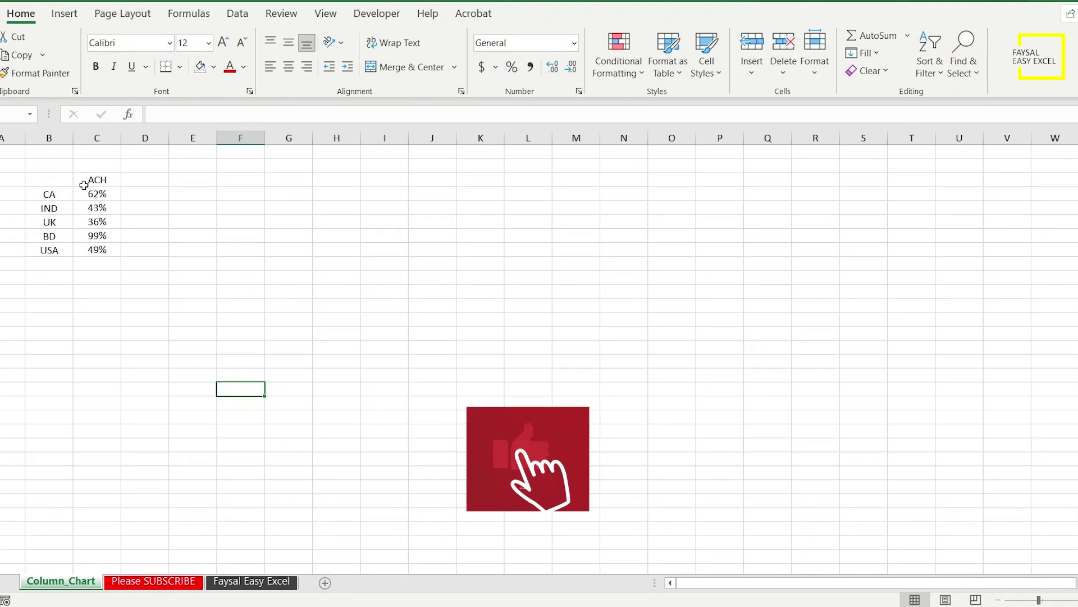
Step: Recalculate with F9 and select the country and ACH data for CA, IND, UK, BD and USA
drag(54, 180, 76, 251)
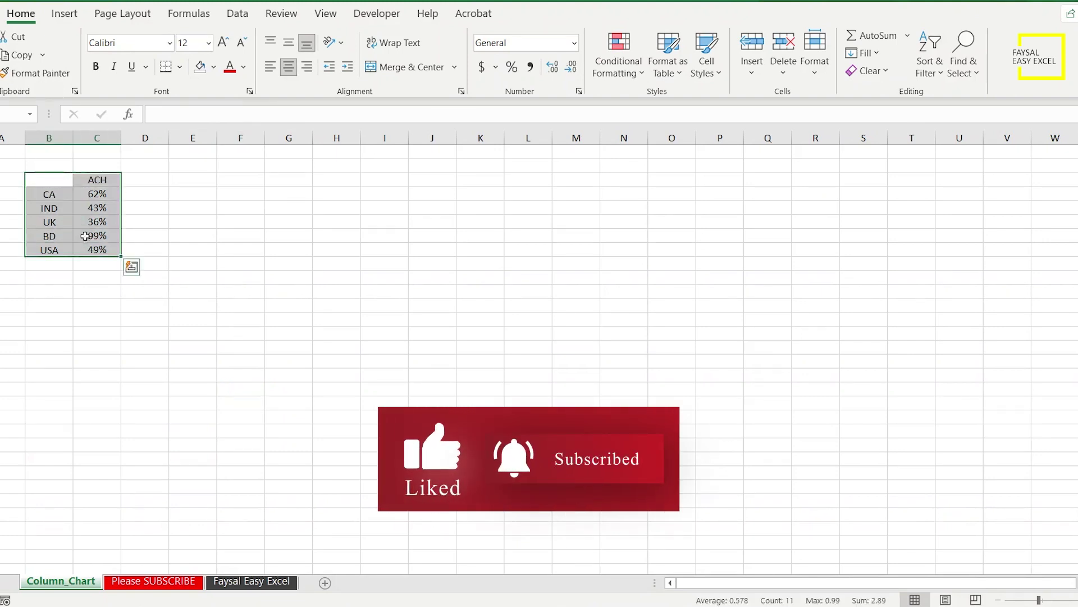
Step: Insert a 3-D Clustered Column chart of the ACH data, enlarged and placed beside the table
click(64, 13)
click(512, 37)
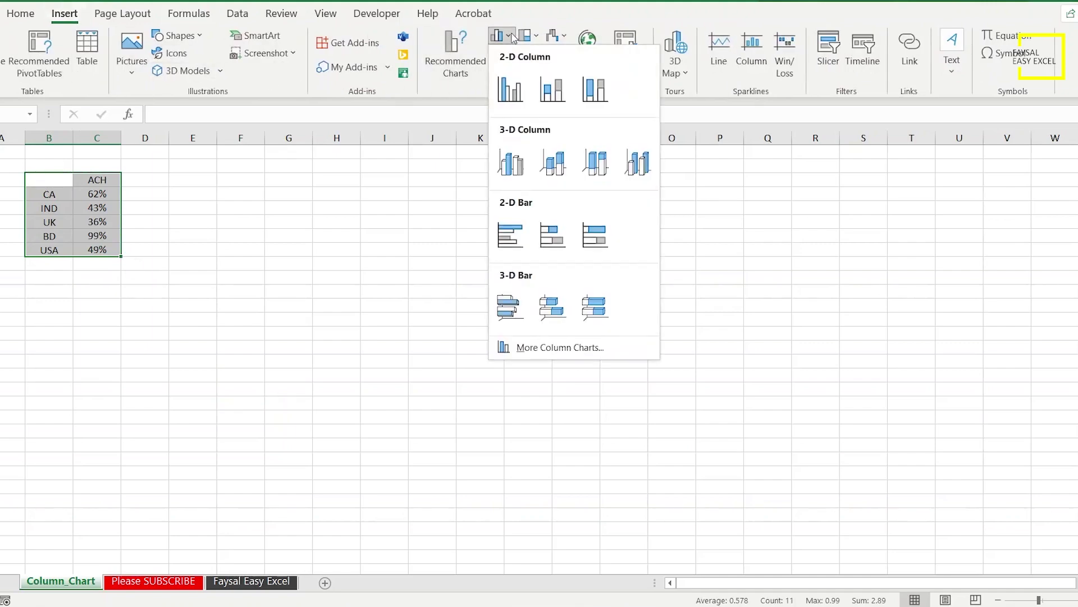
click(511, 163)
drag(568, 267, 460, 196)
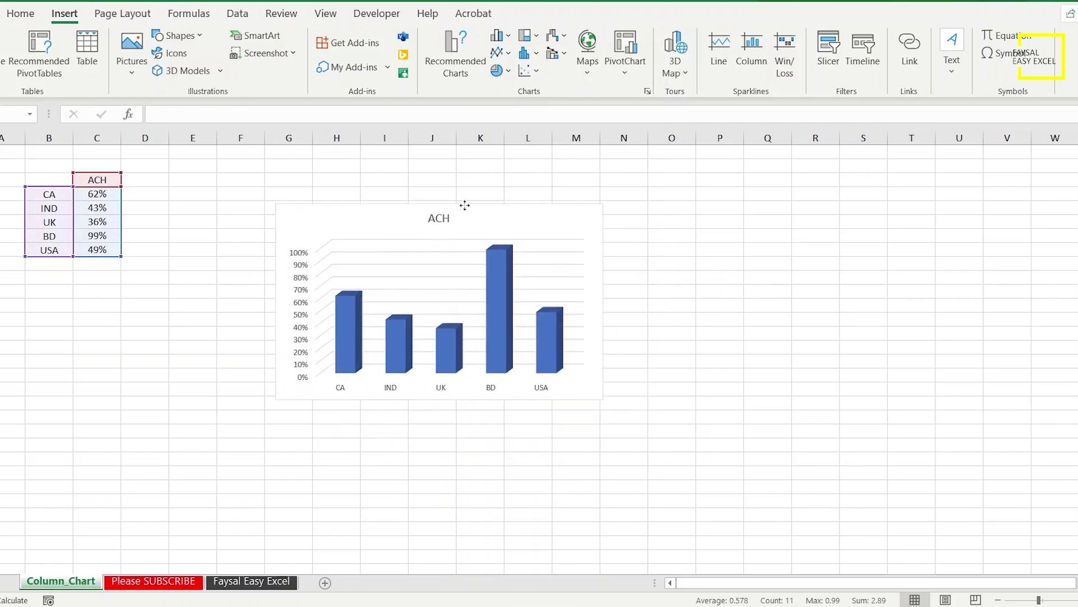
drag(597, 387, 710, 495)
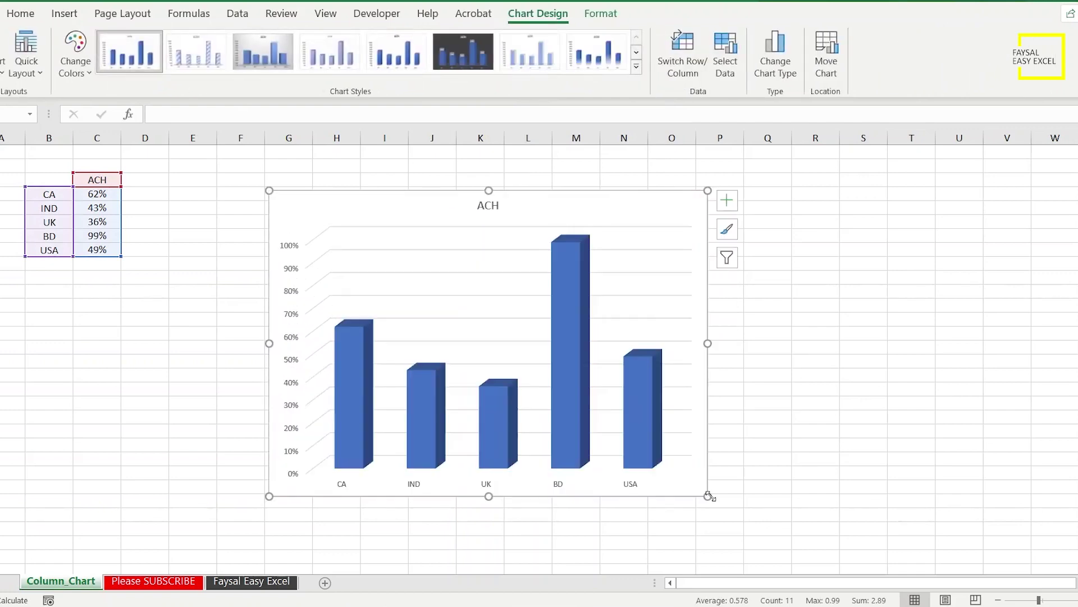
mouse_move(558, 190)
mouse_down()
mouse_move(526, 185)
mouse_move(529, 217)
mouse_up()
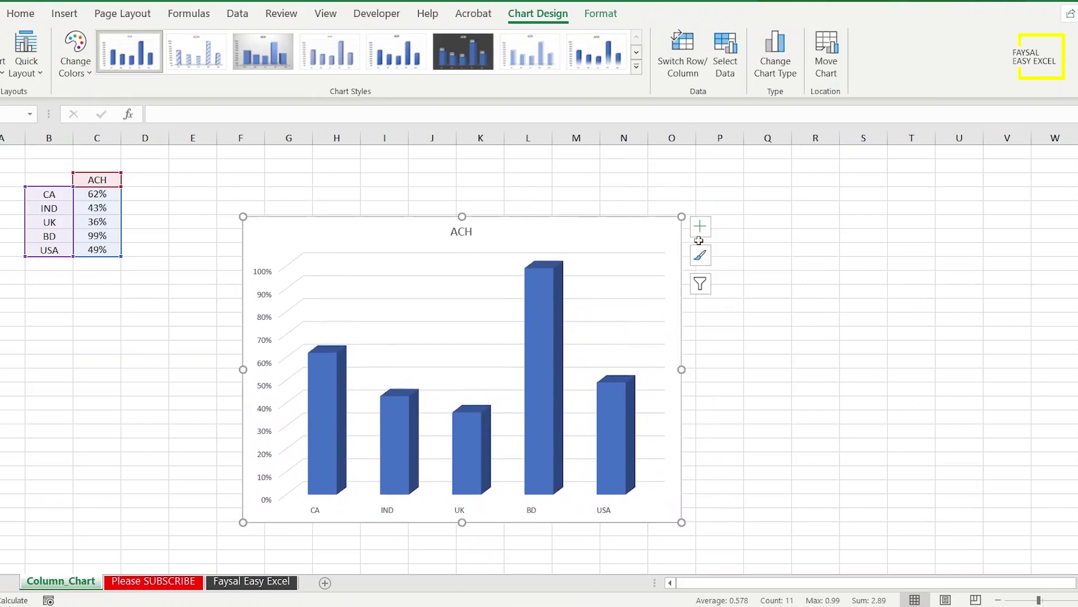
Step: Remove the chart title and the gridlines from the ACH chart
click(700, 226)
click(733, 276)
click(734, 319)
Step: Fix the vertical axis bounds at minimum 0 and maximum 1.0
click(264, 245)
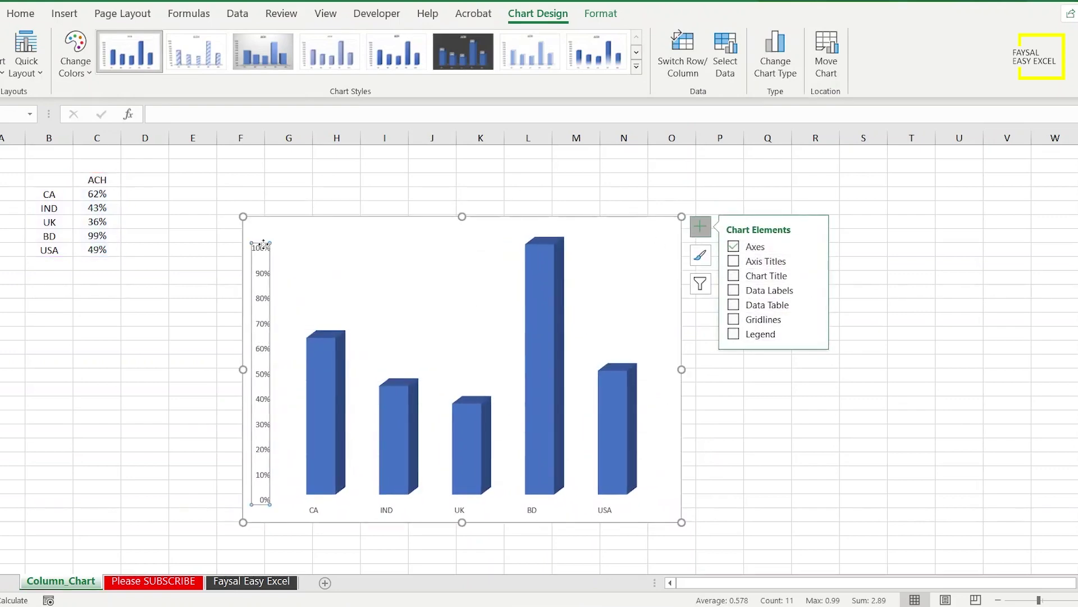
right_click(264, 250)
click(312, 441)
click(955, 270)
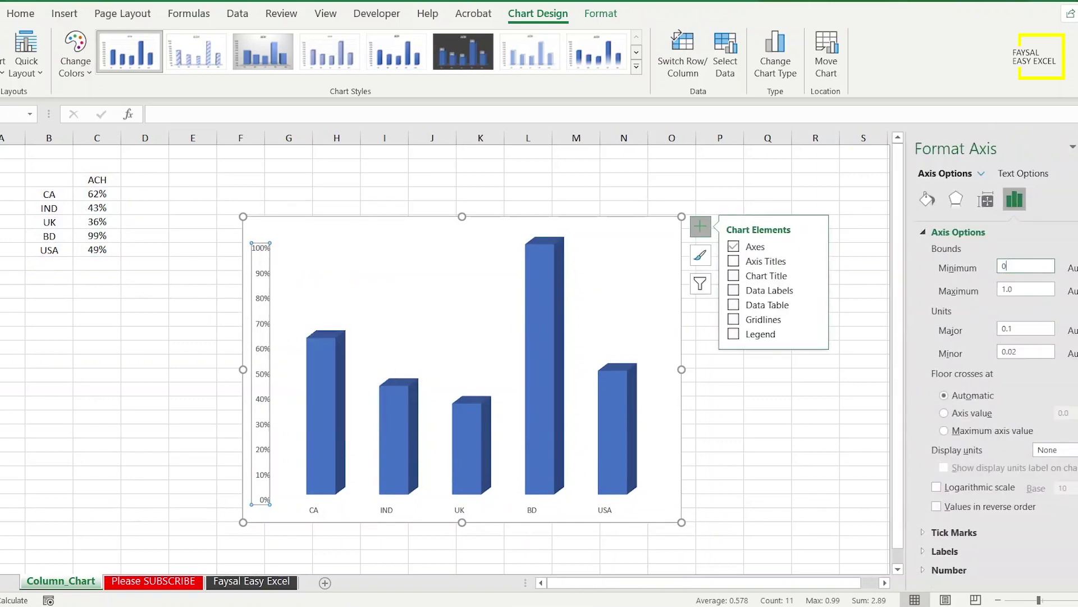
click(1044, 290)
text(1)
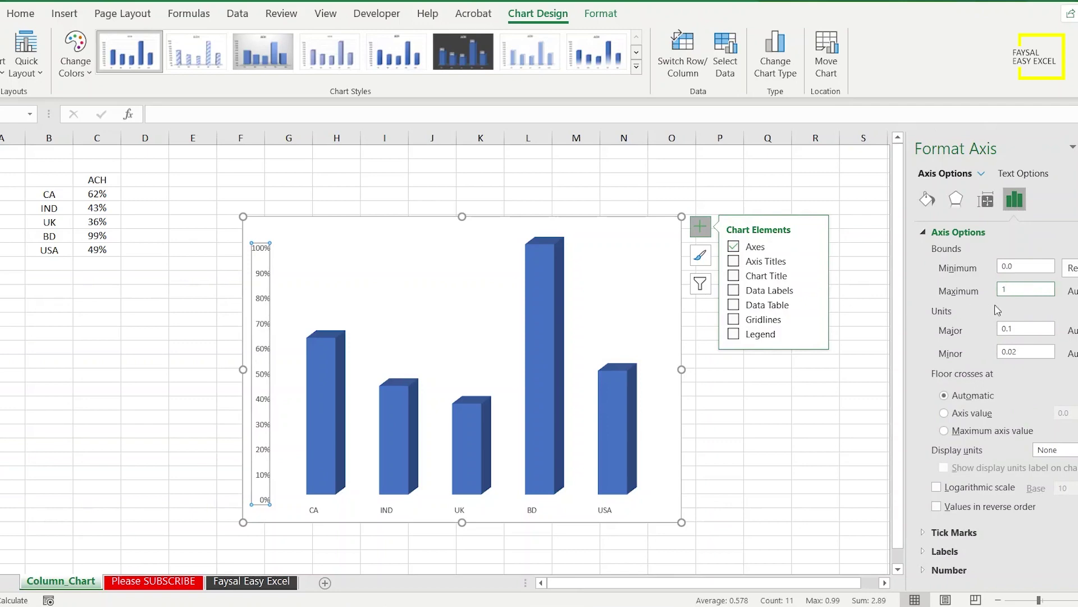
click(1022, 267)
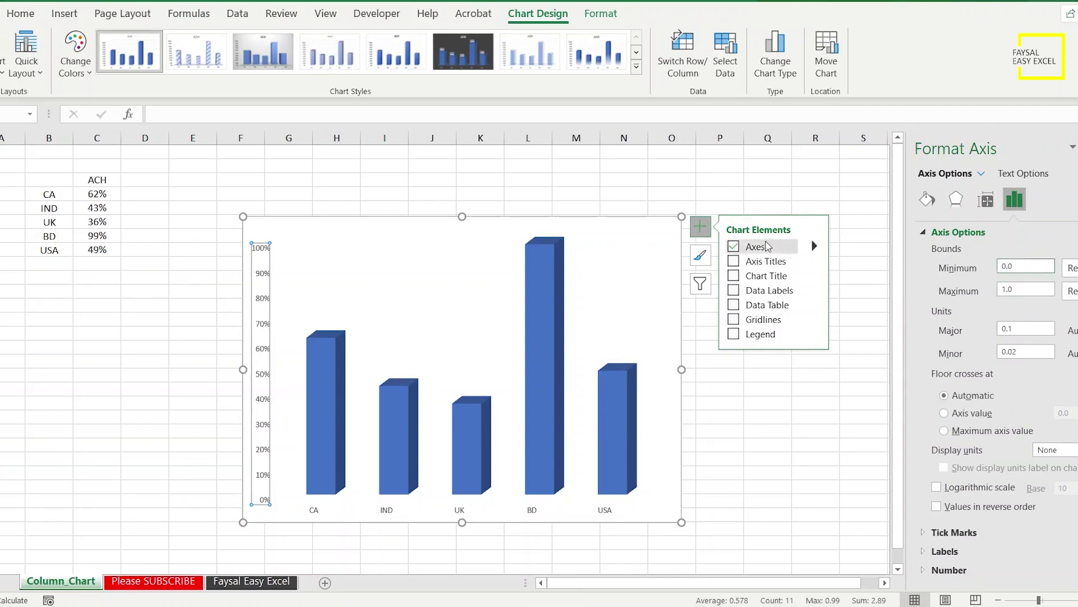
click(701, 229)
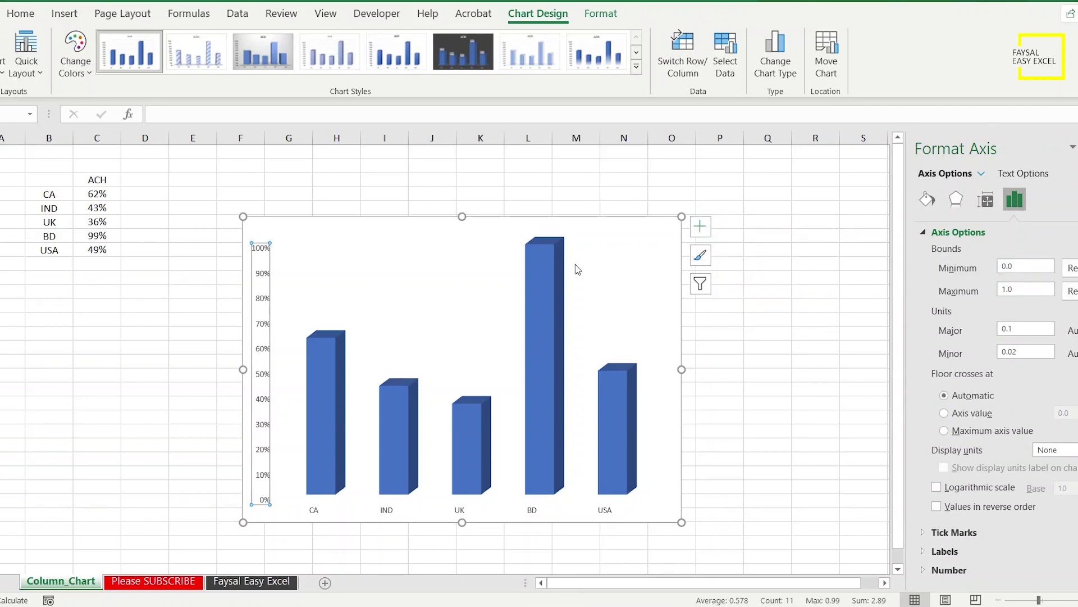
Step: Hide both chart axes
click(702, 229)
click(735, 248)
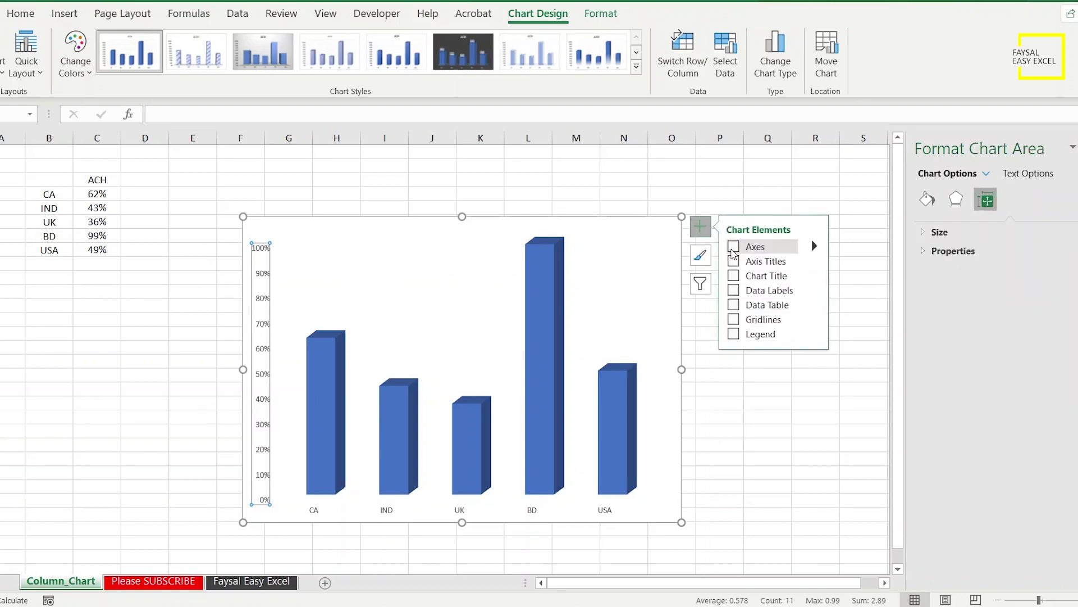
mouse_move(423, 214)
mouse_down()
mouse_move(414, 201)
mouse_move(422, 217)
mouse_up()
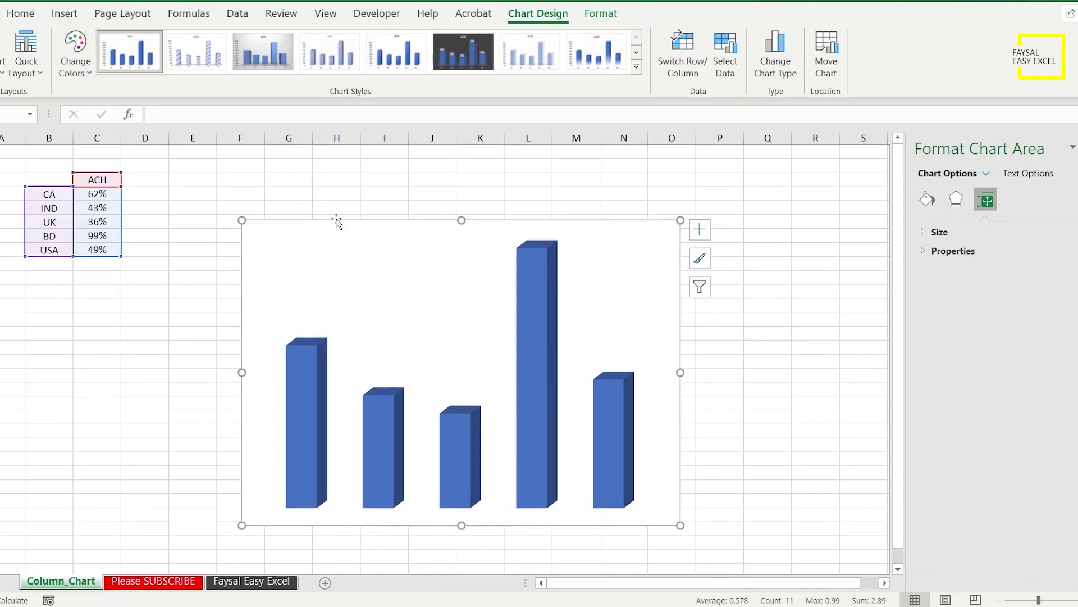
Step: Shrink and reposition the chart, then give it No Fill and No Outline
drag(242, 219, 255, 247)
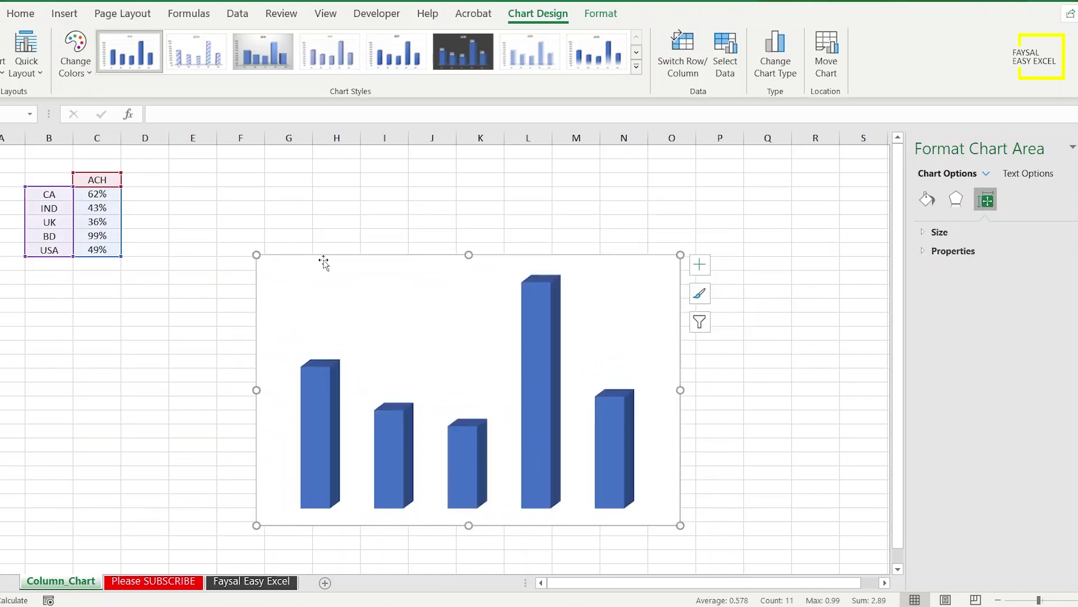
drag(322, 246, 310, 233)
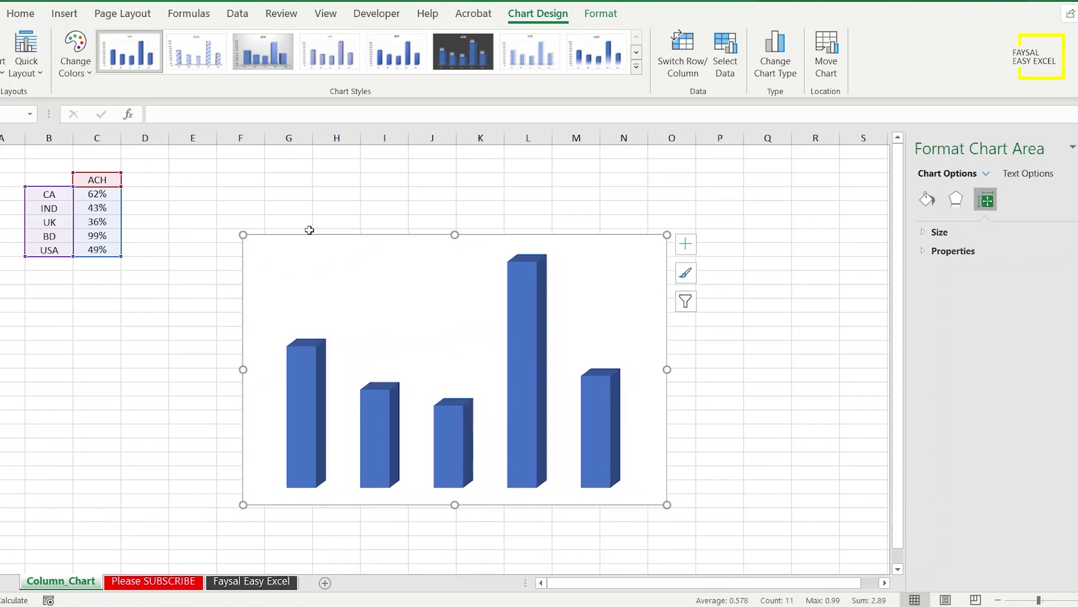
click(600, 13)
click(540, 36)
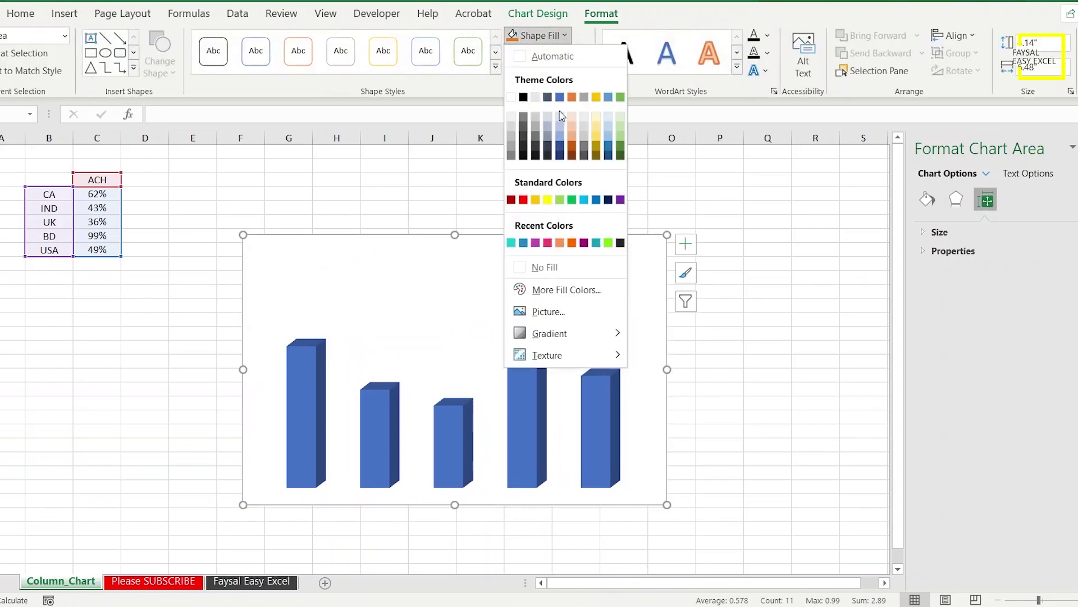
click(584, 271)
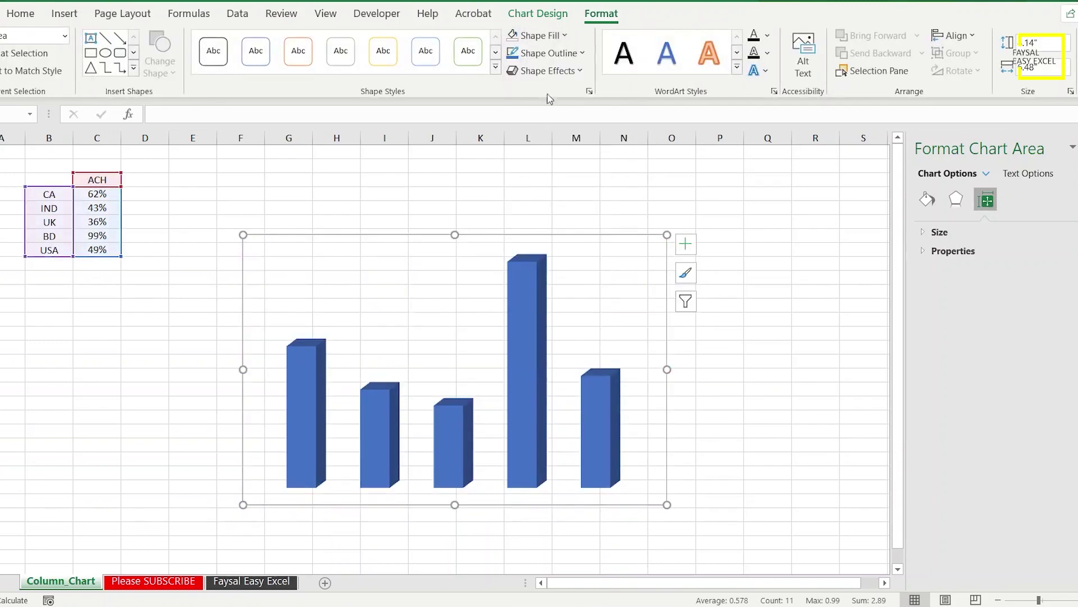
click(547, 53)
click(586, 291)
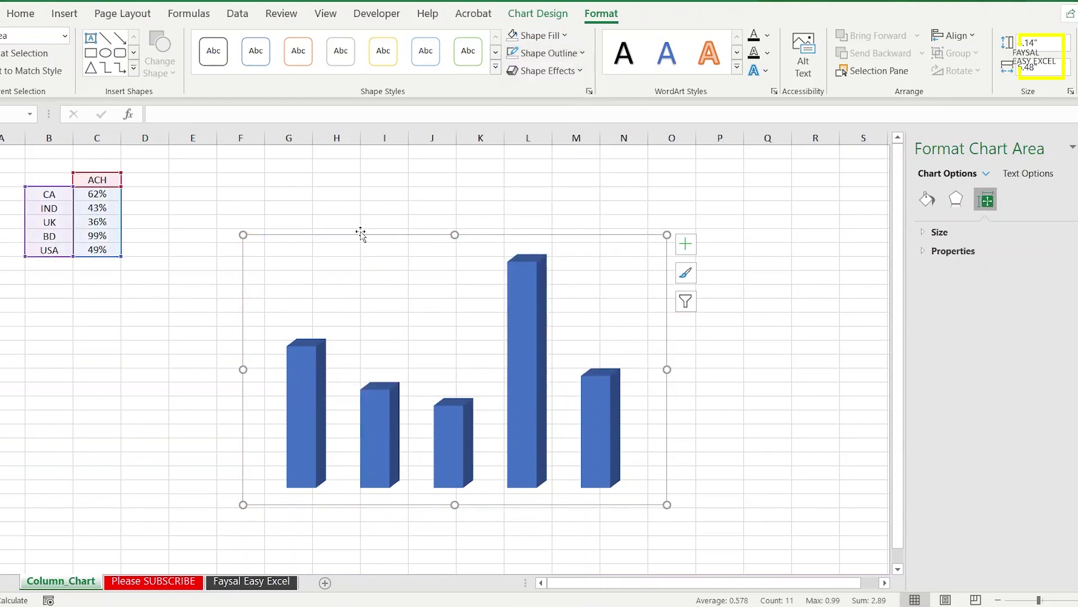
drag(358, 231, 346, 211)
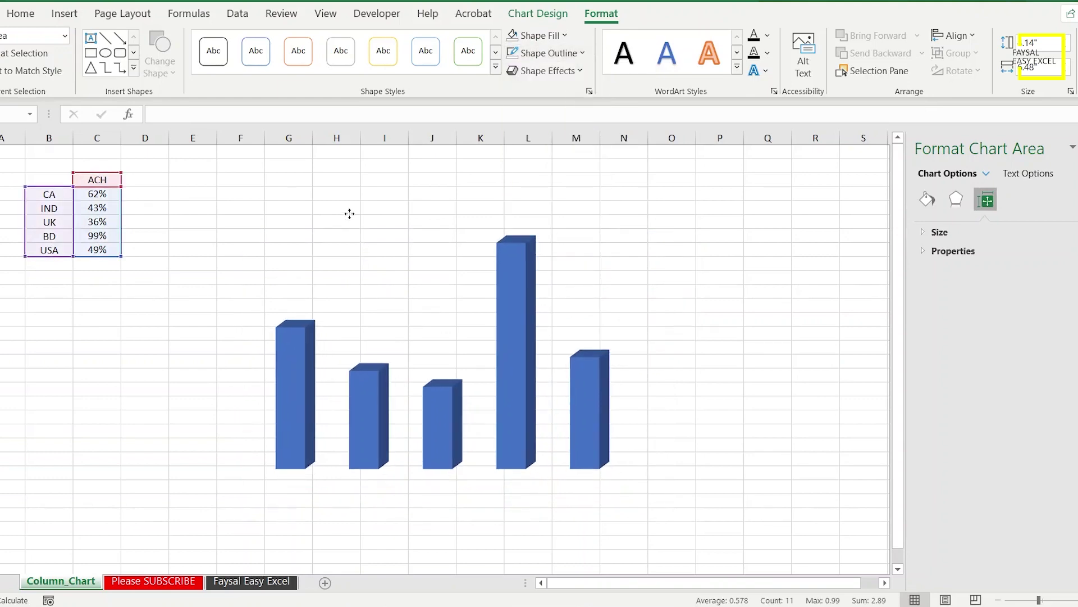
Step: Set the chart walls' 3-D rotation to X 30° and Y 10°
click(483, 264)
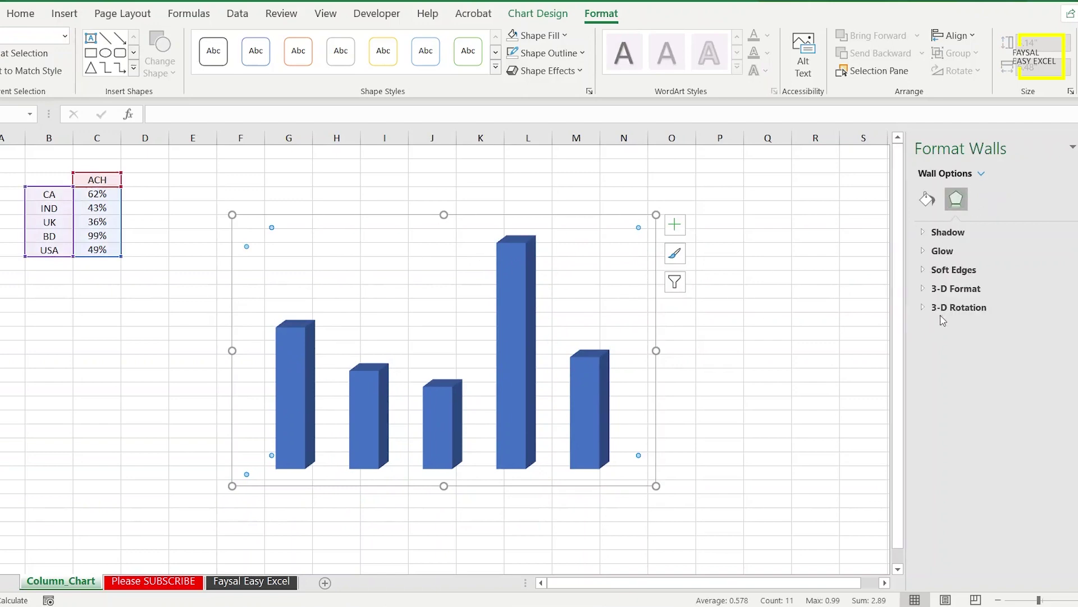
click(955, 307)
click(1041, 360)
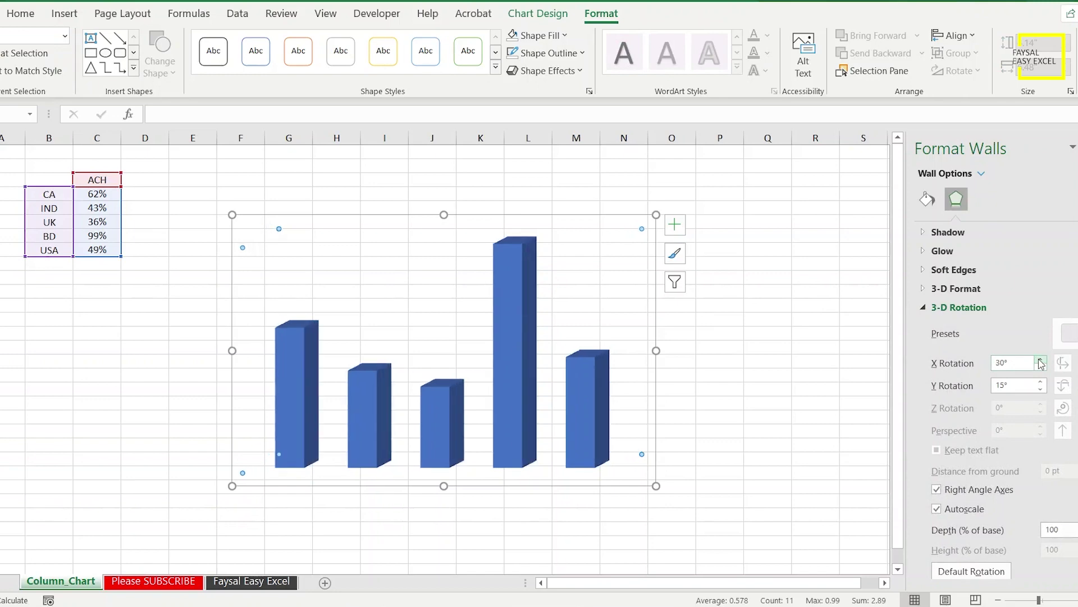
click(1041, 382)
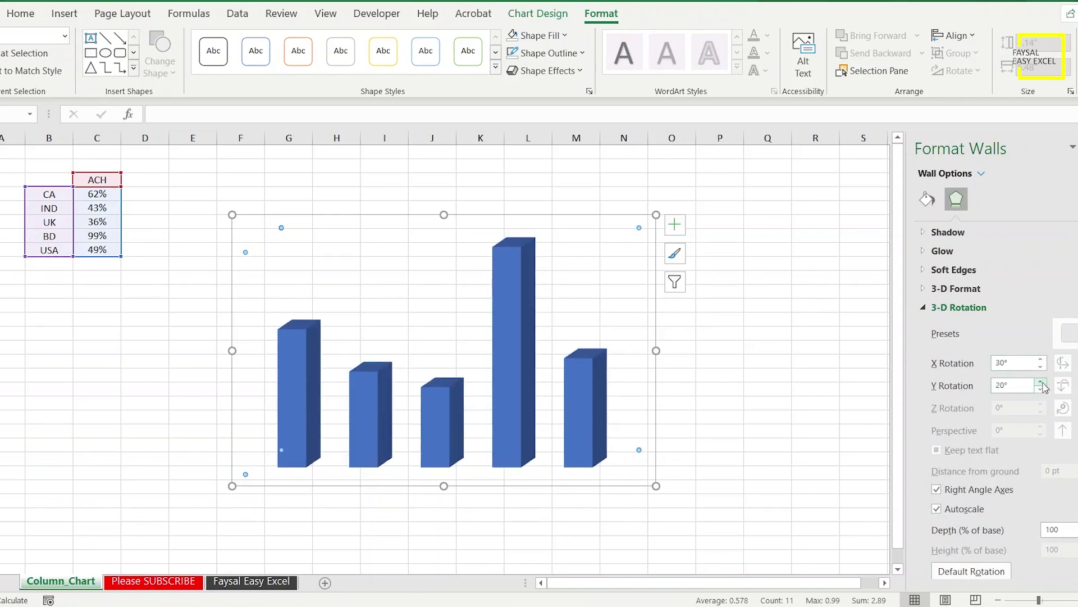
click(1041, 388)
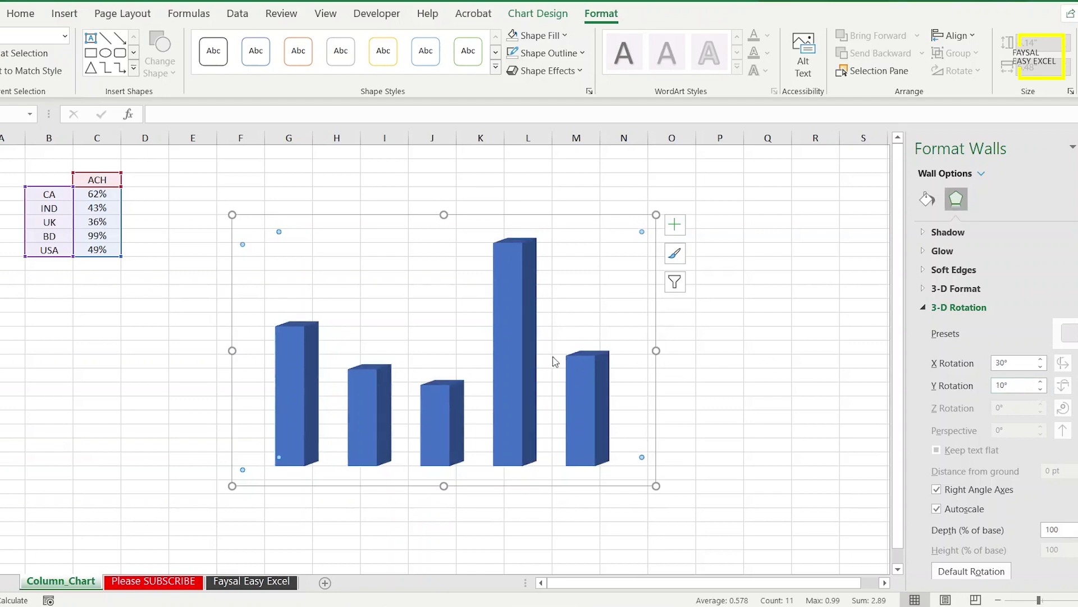
click(285, 331)
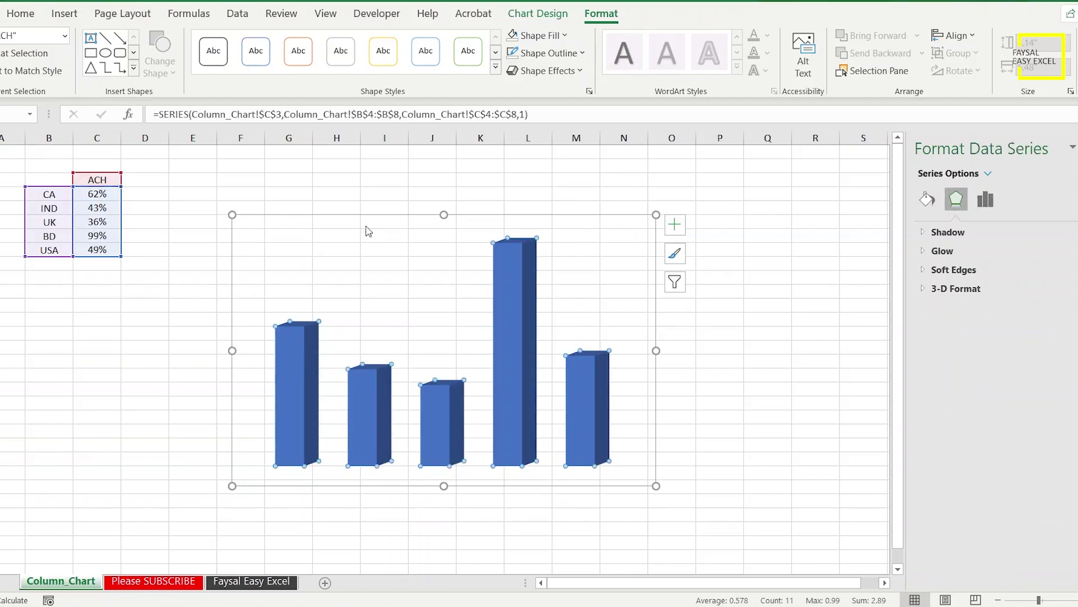
Step: Fill the USA column teal and the BD column blue
click(563, 36)
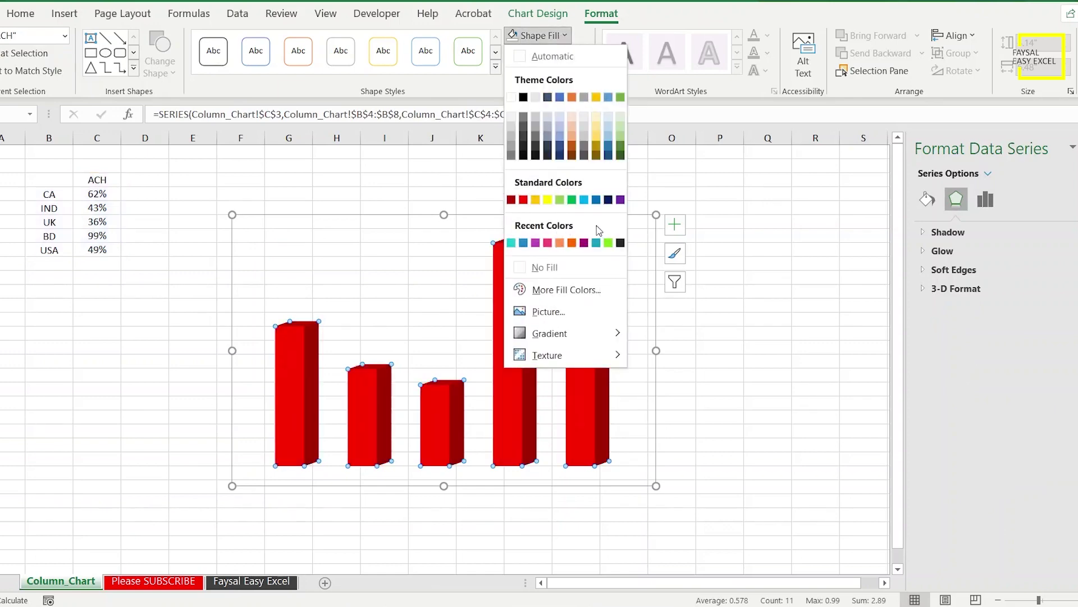
click(721, 309)
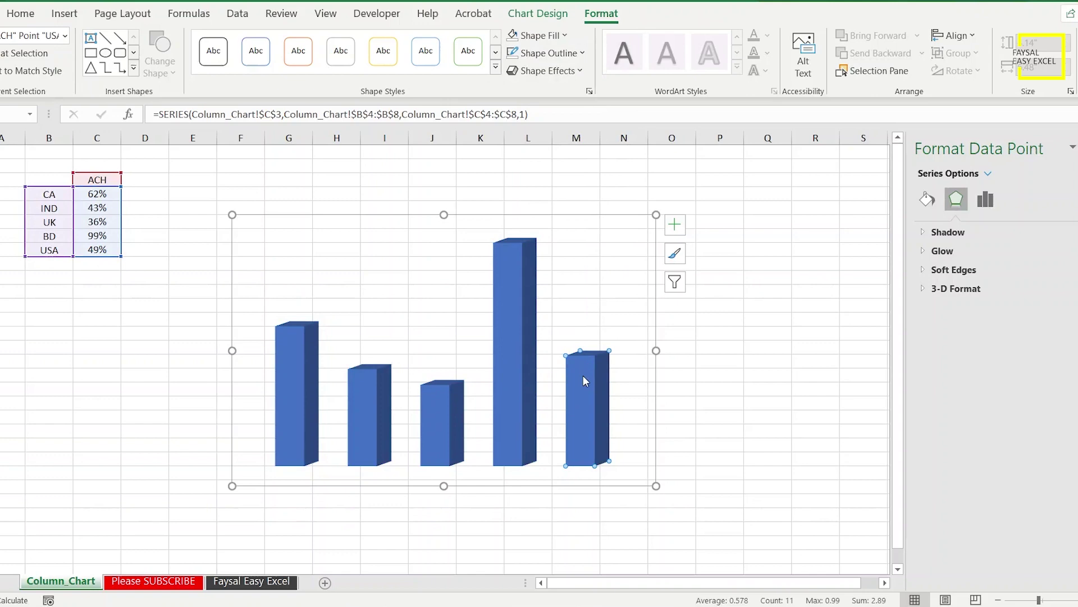
click(569, 37)
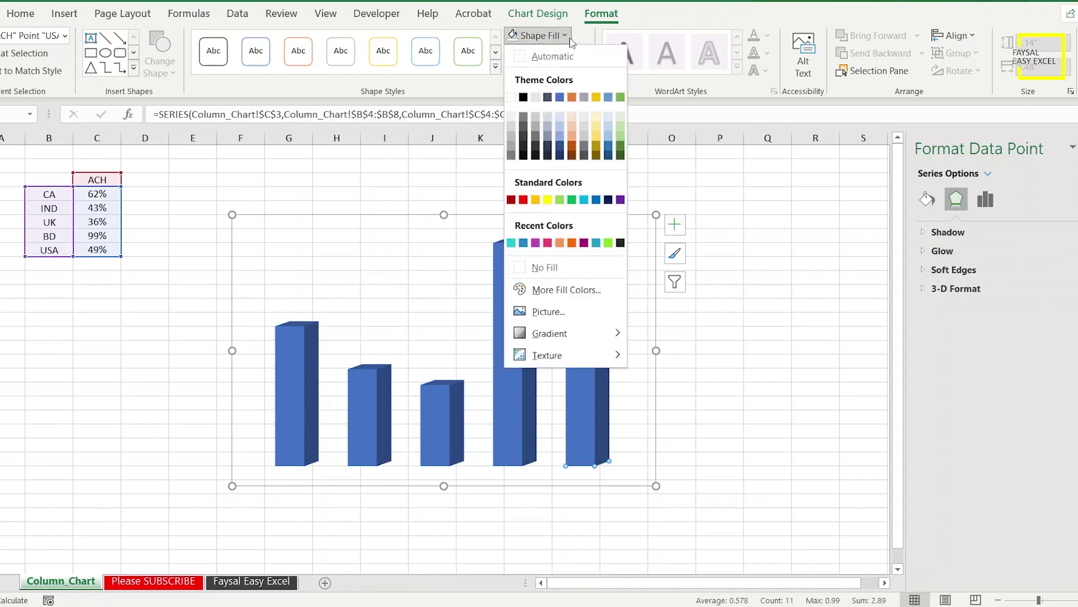
click(511, 243)
click(515, 311)
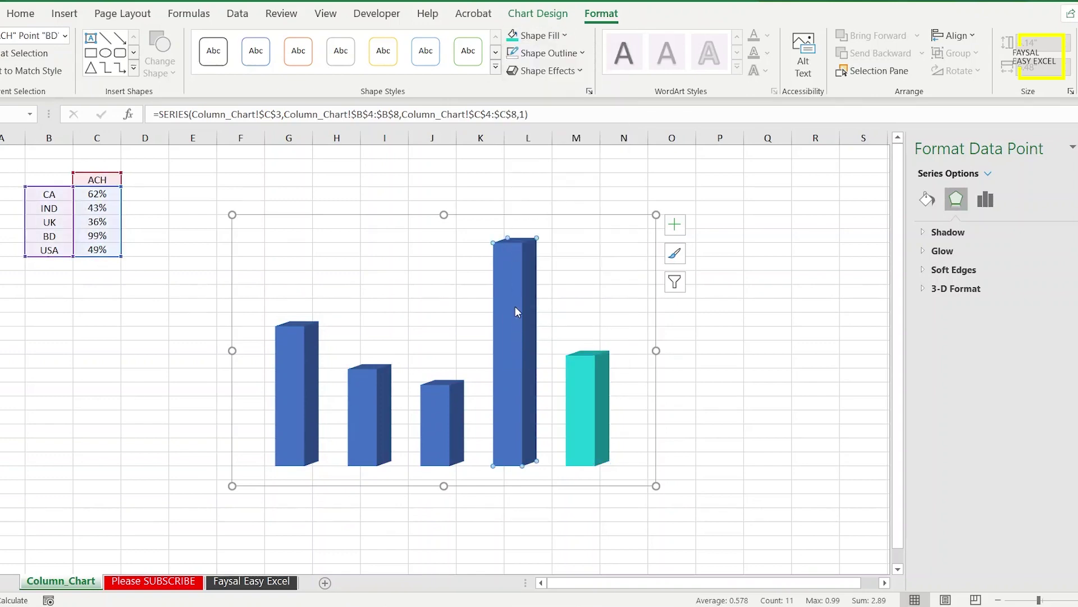
click(564, 36)
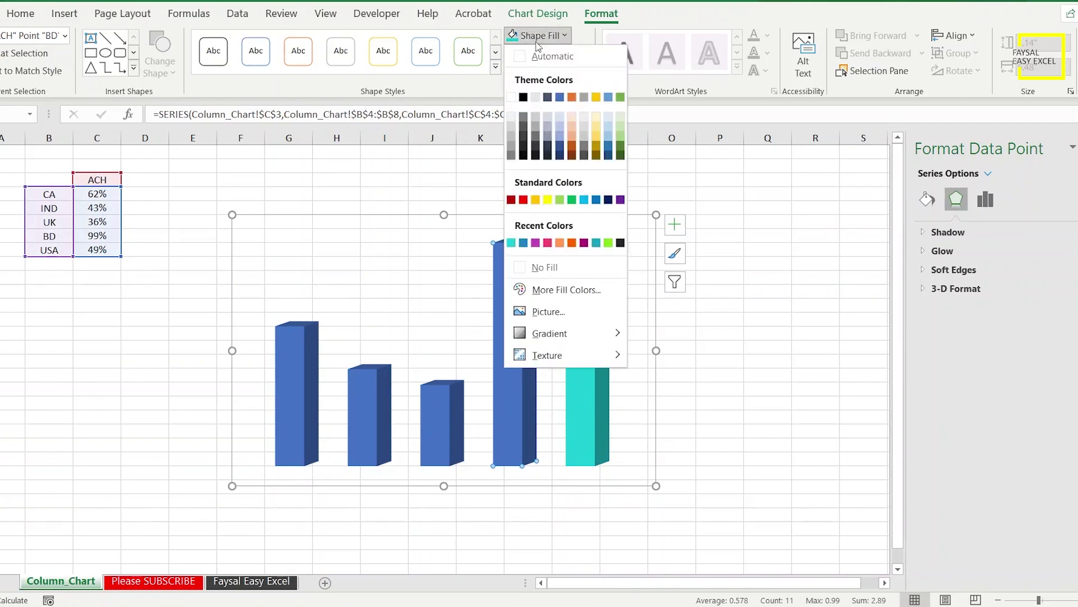
click(527, 243)
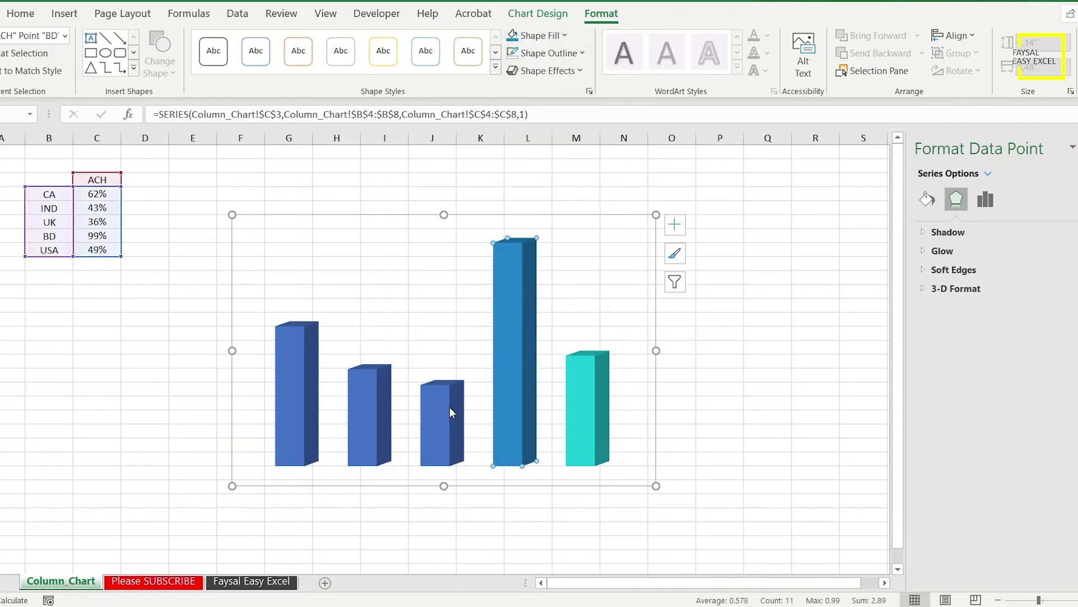
Step: Select the UK column alone and fill it magenta
click(477, 281)
click(551, 36)
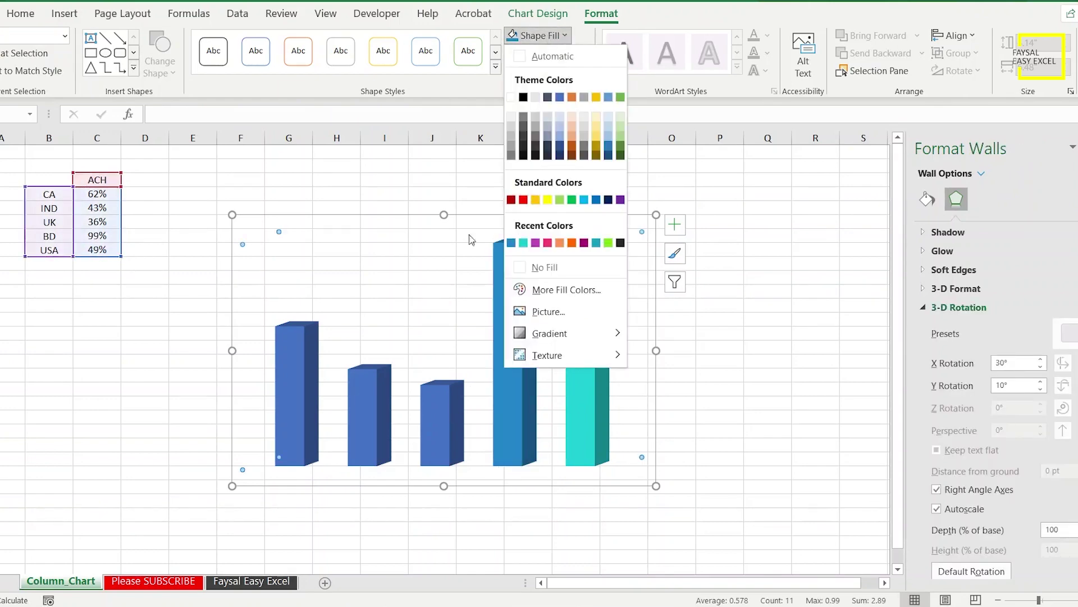
click(424, 412)
click(450, 406)
click(442, 399)
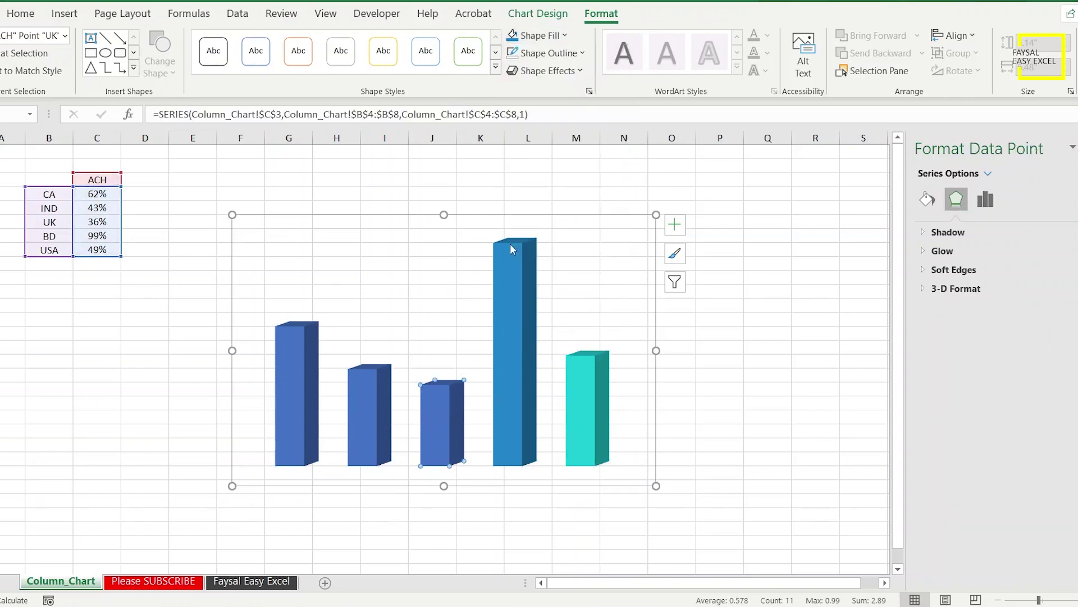
click(564, 36)
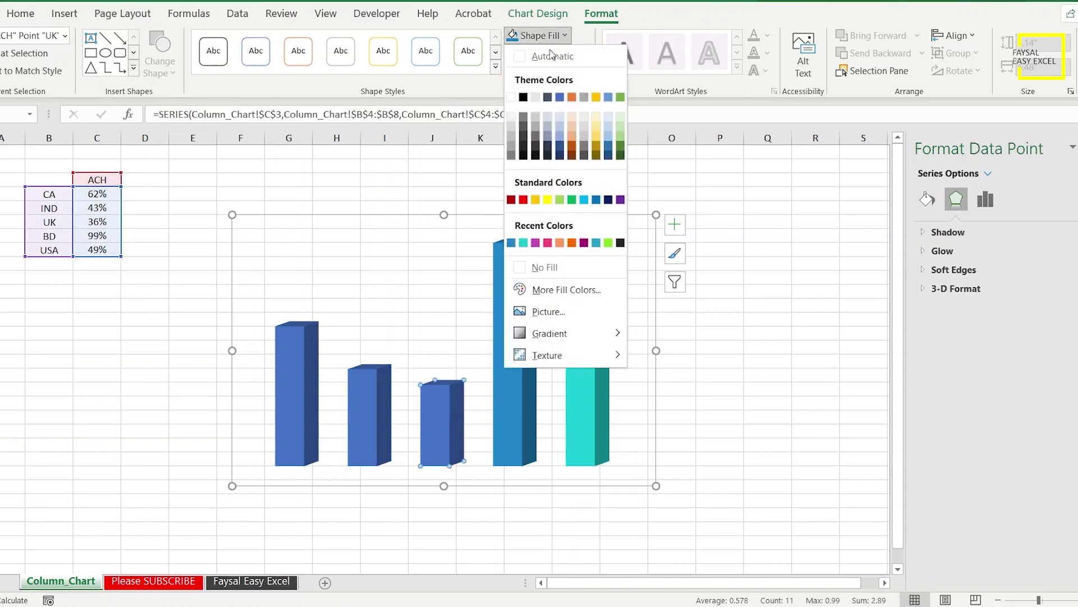
click(536, 245)
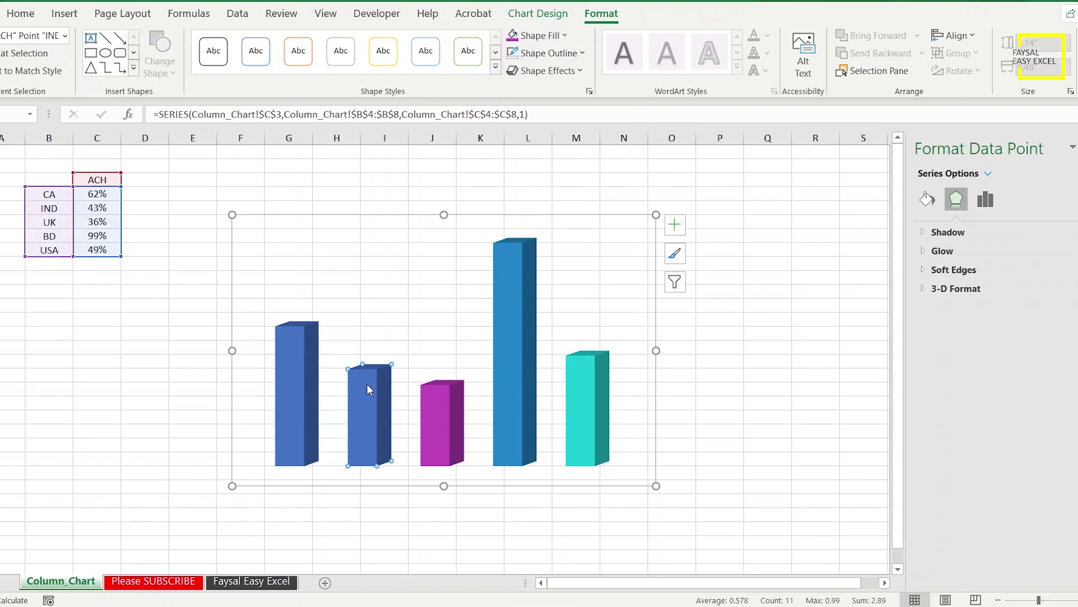
Step: Fill the IND column pinkish red and the CA column orange, then shift the chart left
click(565, 35)
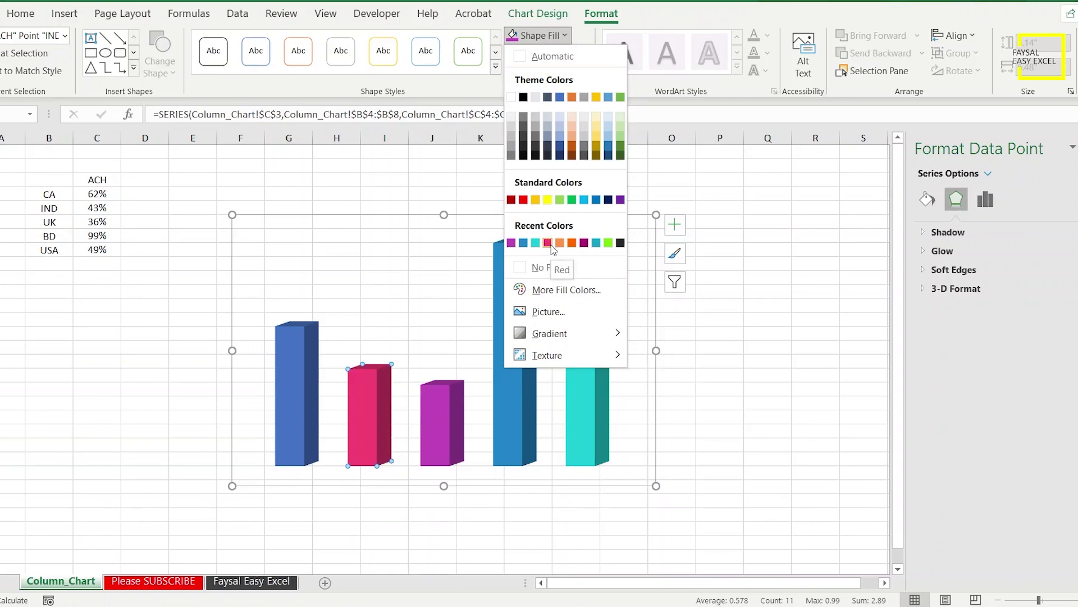
click(548, 244)
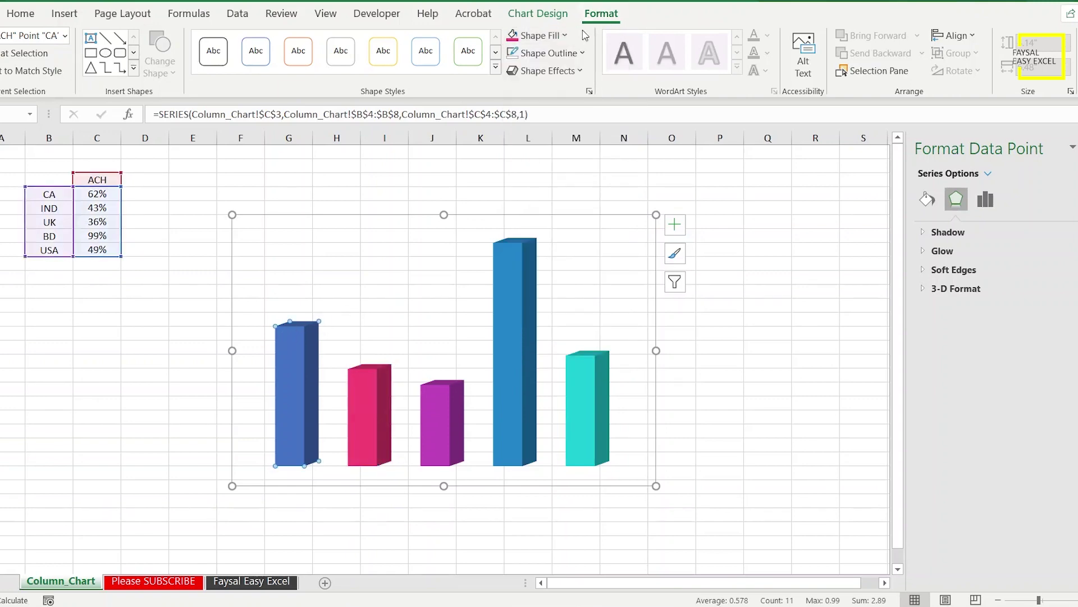
click(565, 35)
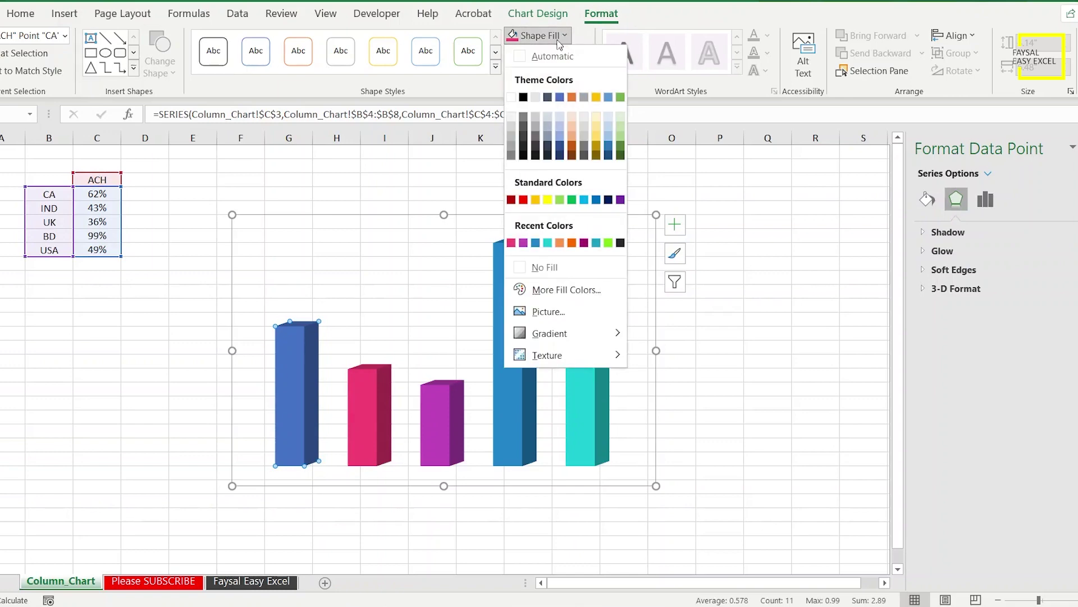
click(562, 243)
click(565, 261)
drag(549, 217, 466, 211)
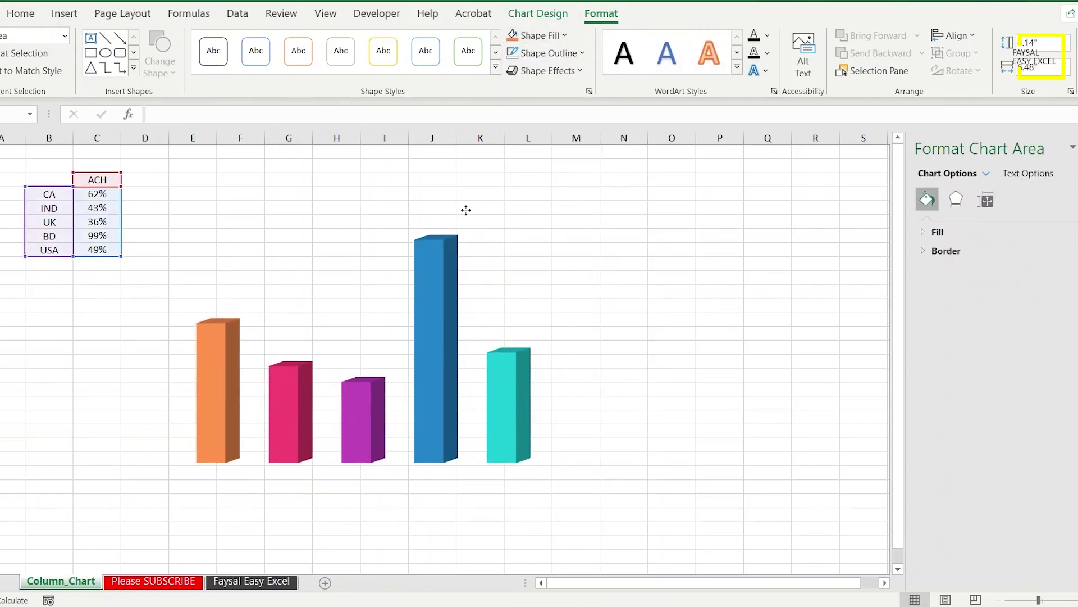
Step: Stretch the chart wider to the right and slightly taller, then recalculate with F9
drag(577, 348, 655, 349)
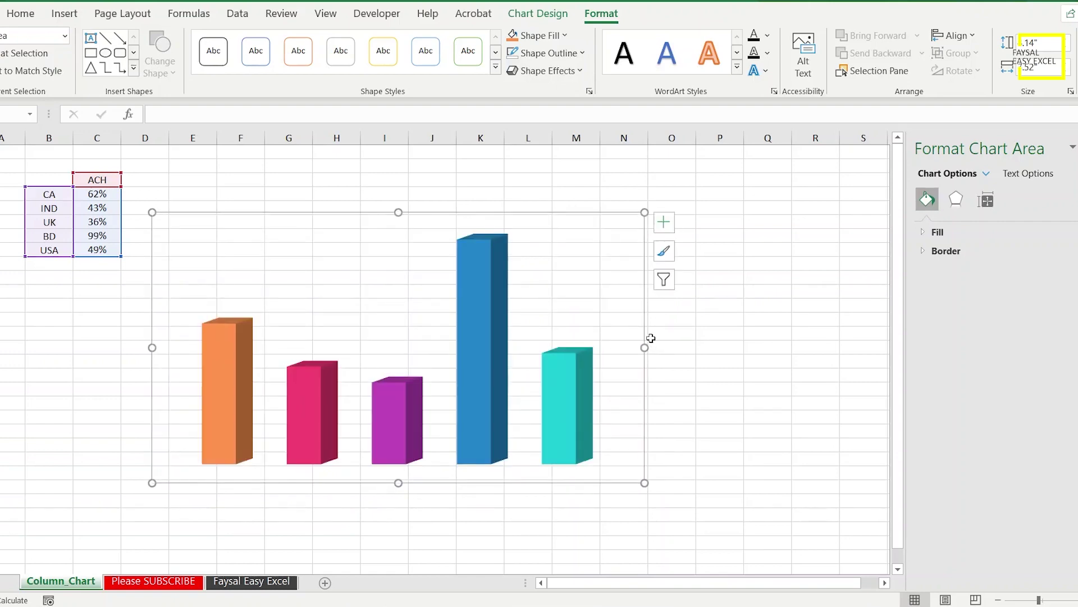
drag(645, 348, 664, 348)
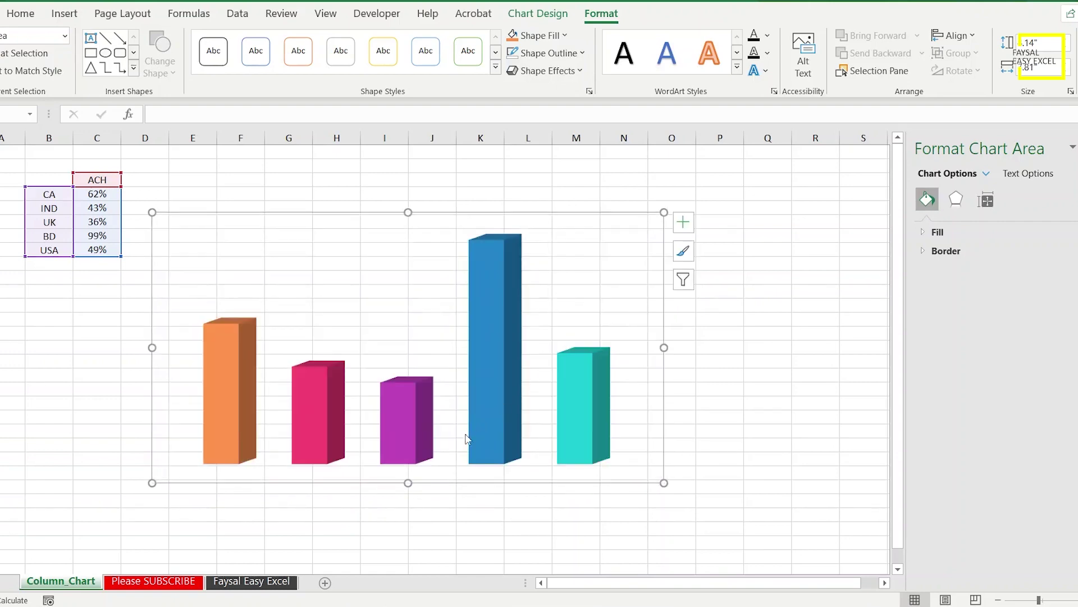
drag(663, 348, 718, 348)
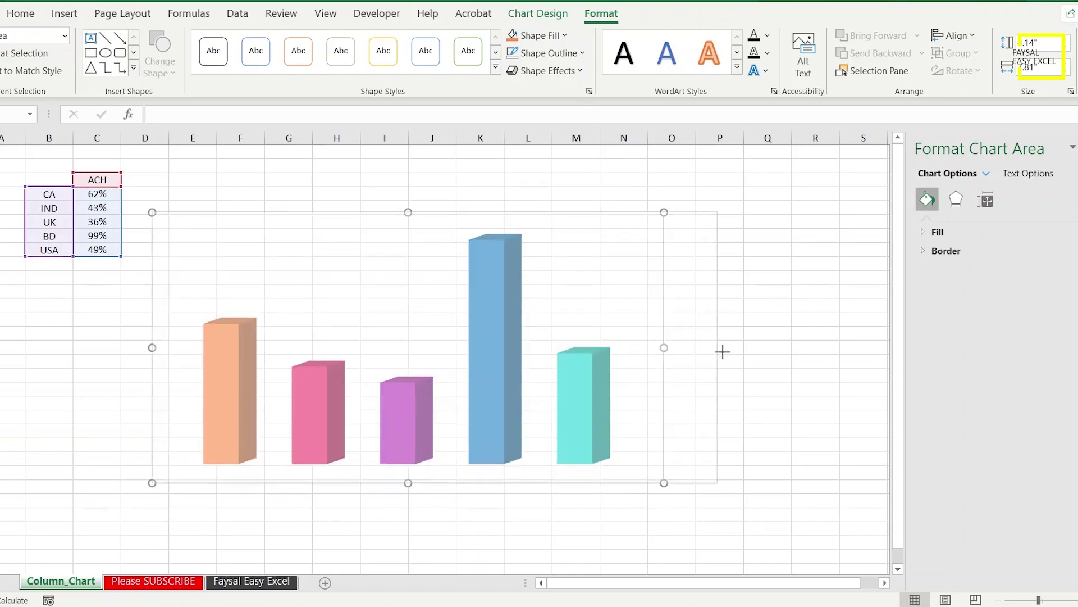
drag(436, 482, 435, 499)
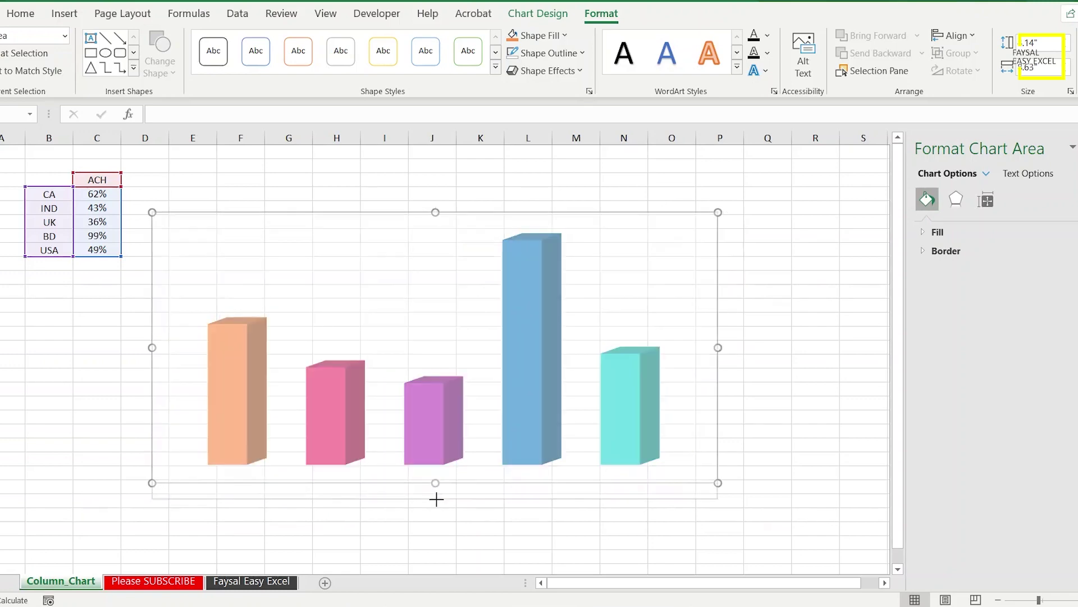
click(109, 321)
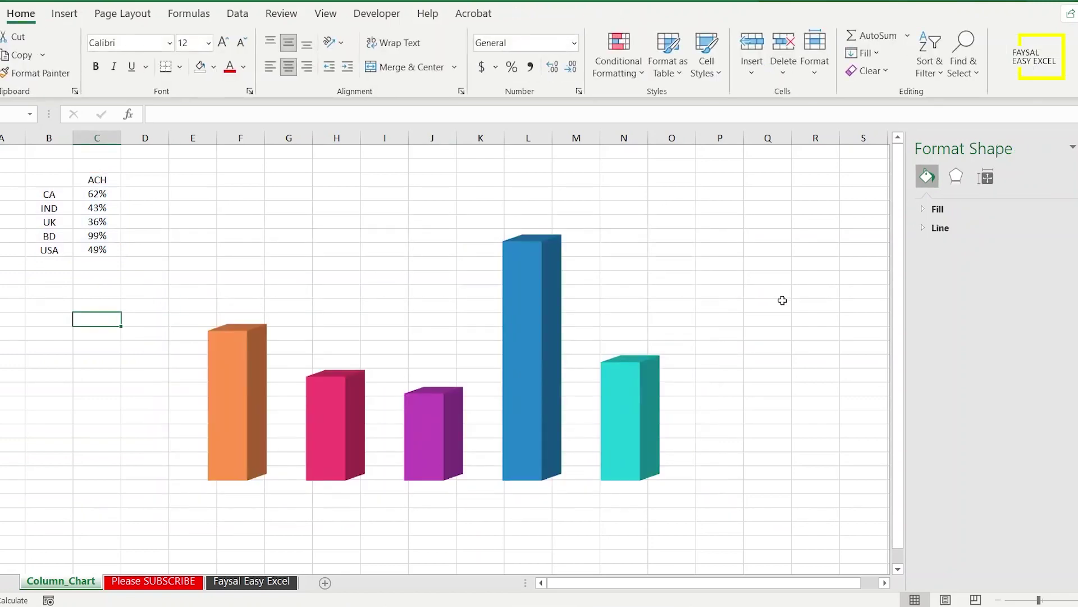
key(F9)
key(F9)
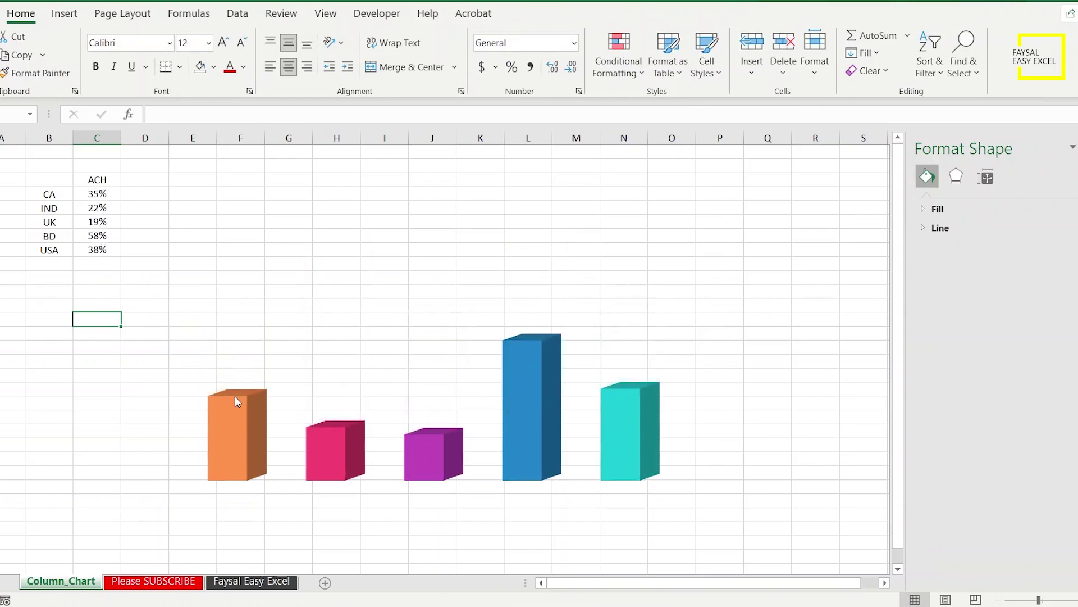
mouse_move(240, 405)
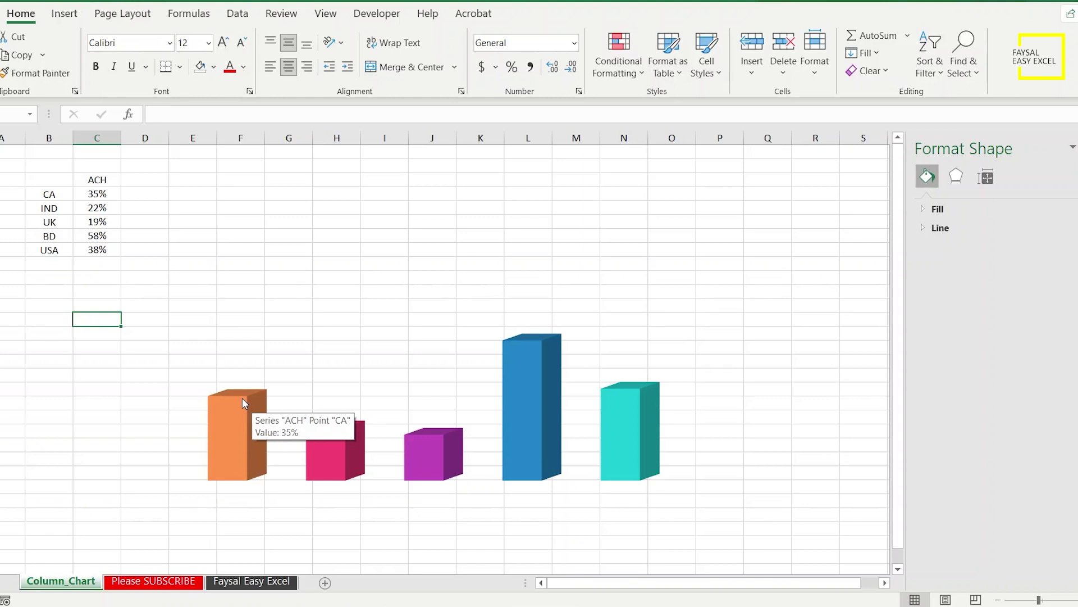
Step: Add data labels to every bar and open the labels' Label Options and Number settings
right_click(243, 400)
mouse_move(304, 523)
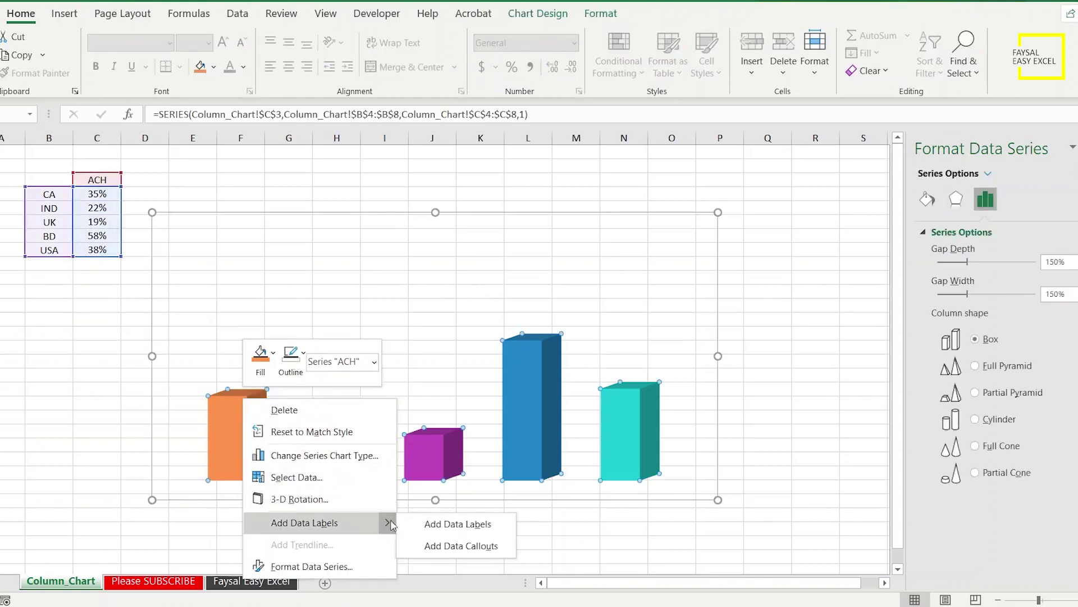
click(435, 522)
click(229, 386)
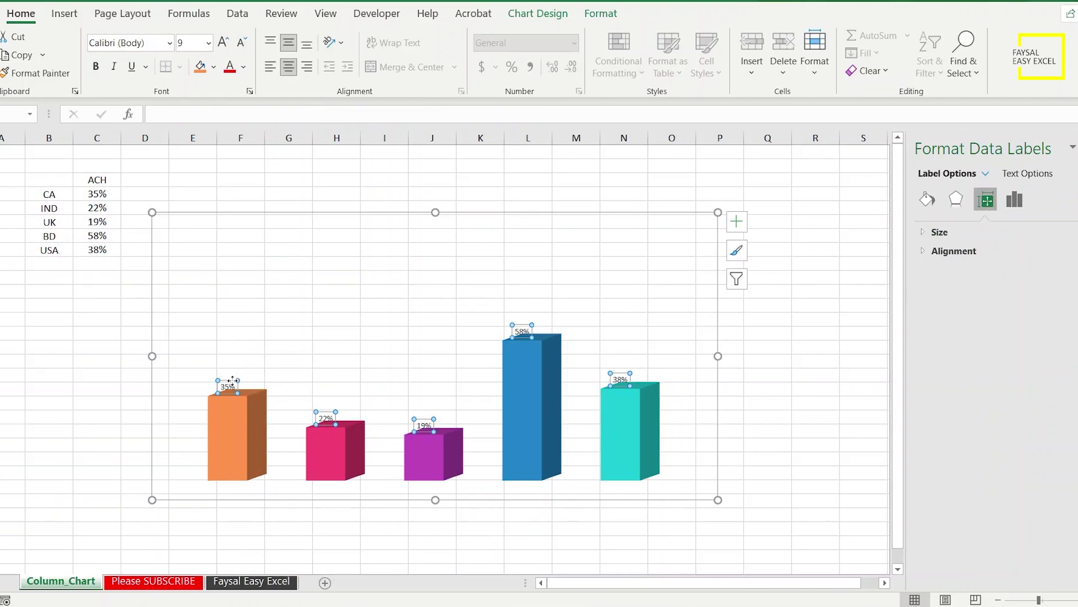
click(1013, 201)
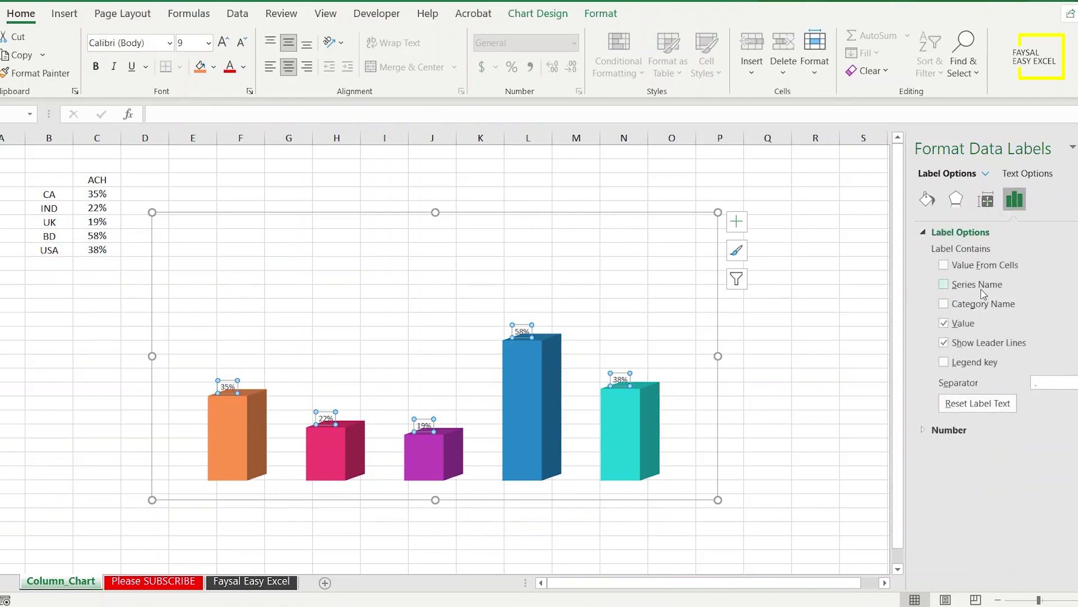
click(948, 431)
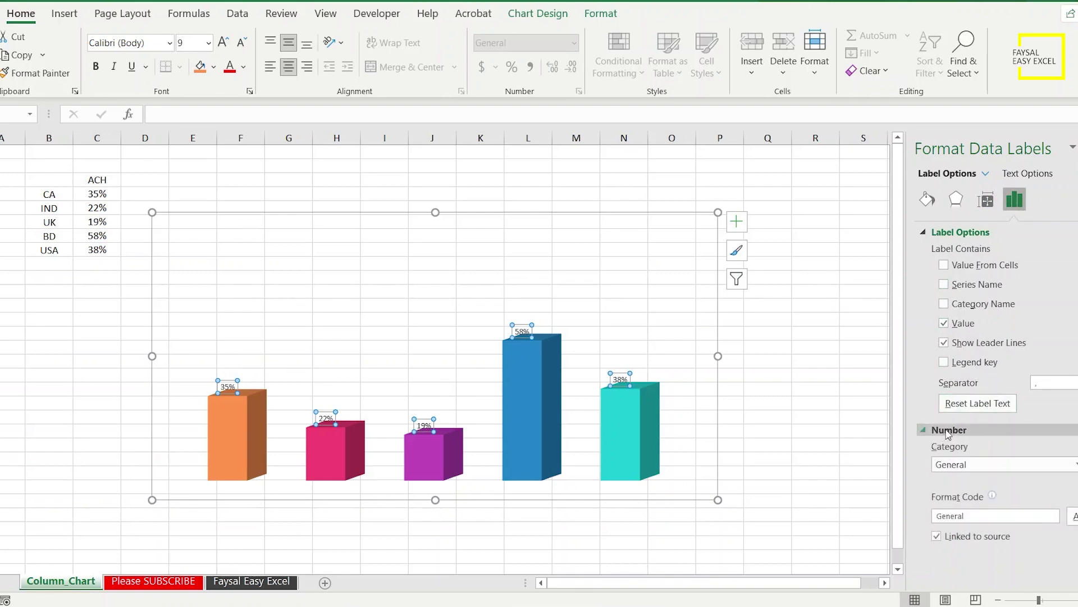
click(1039, 382)
click(1048, 393)
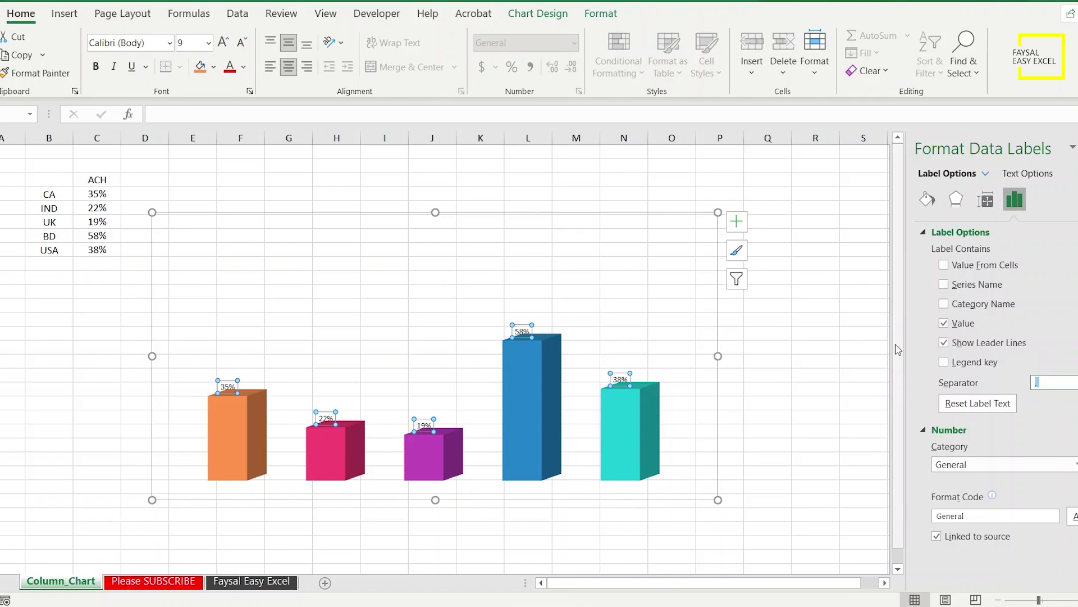
right_click(230, 387)
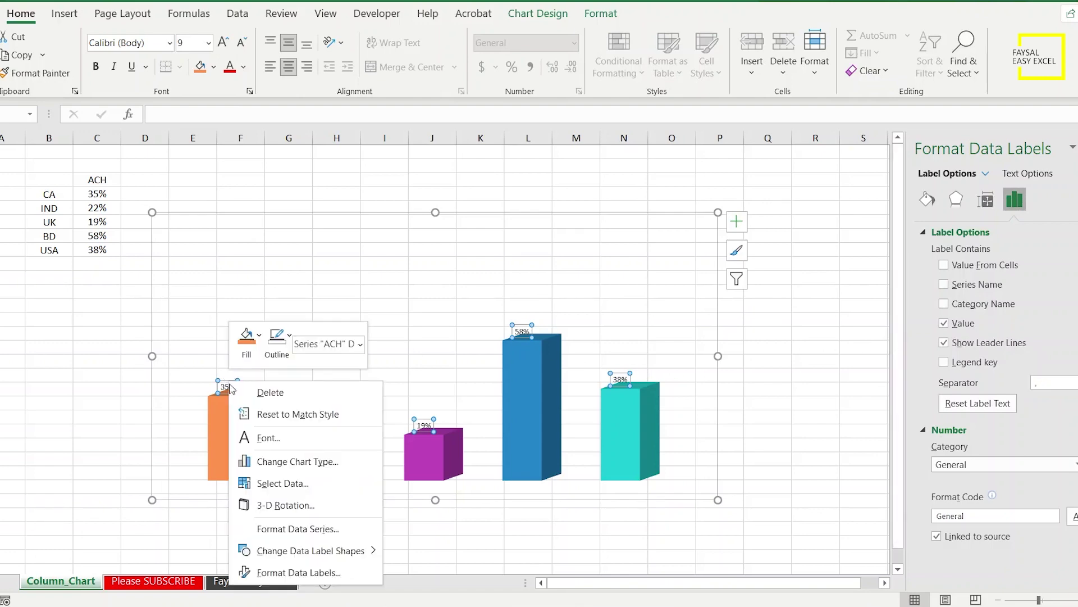
Step: Enlarge the data label font size to 24 pt
click(221, 378)
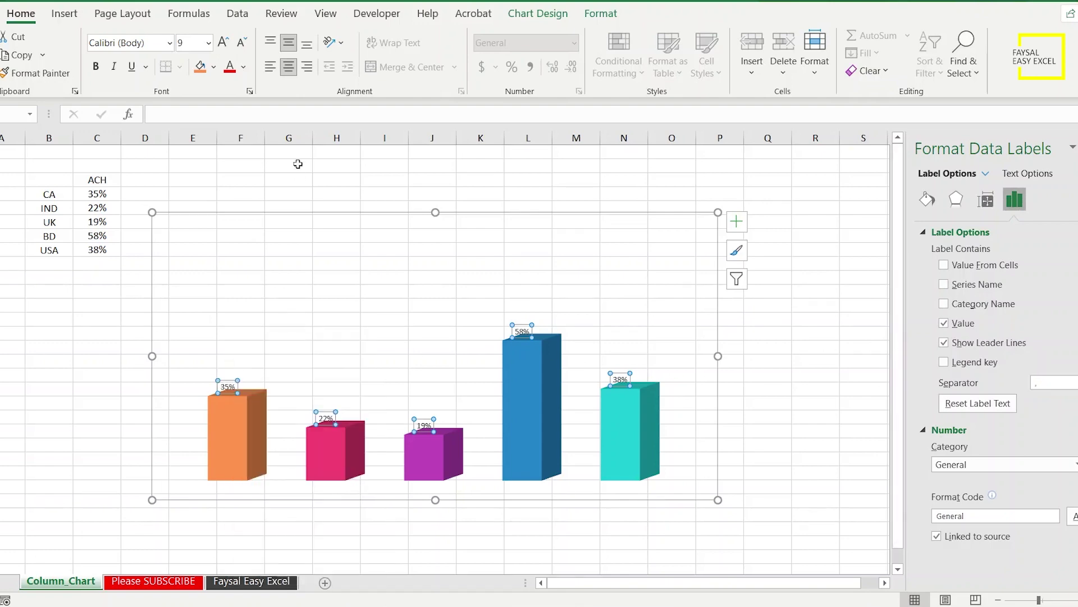
click(223, 43)
click(223, 43)
click(223, 43)
click(223, 43)
click(223, 43)
click(223, 43)
click(223, 42)
click(223, 43)
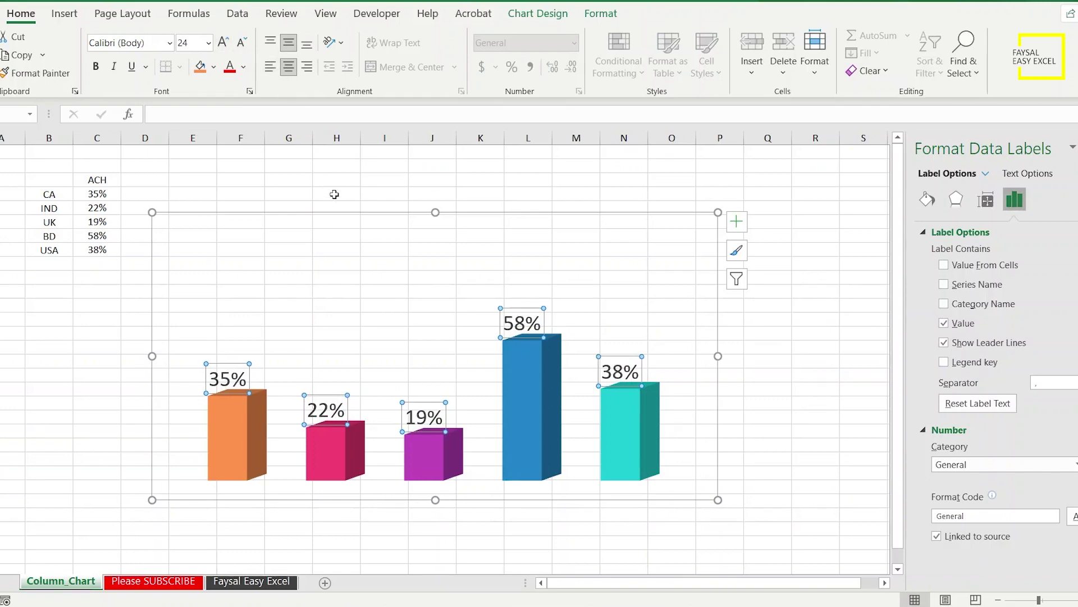
Step: Move the 35% label slightly right so it is centred above the orange column
click(245, 67)
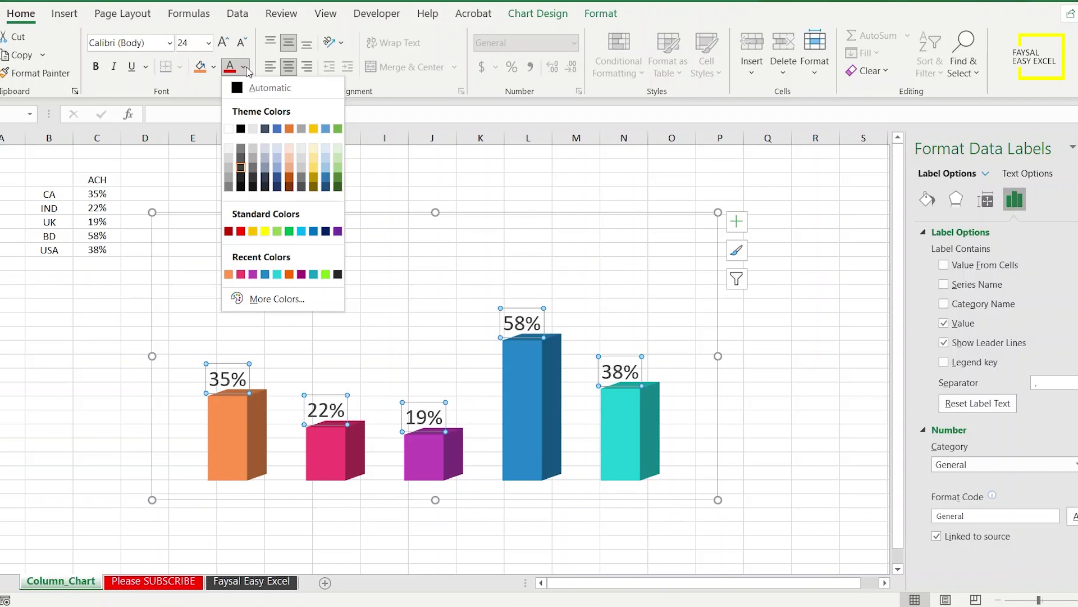
click(247, 71)
click(228, 371)
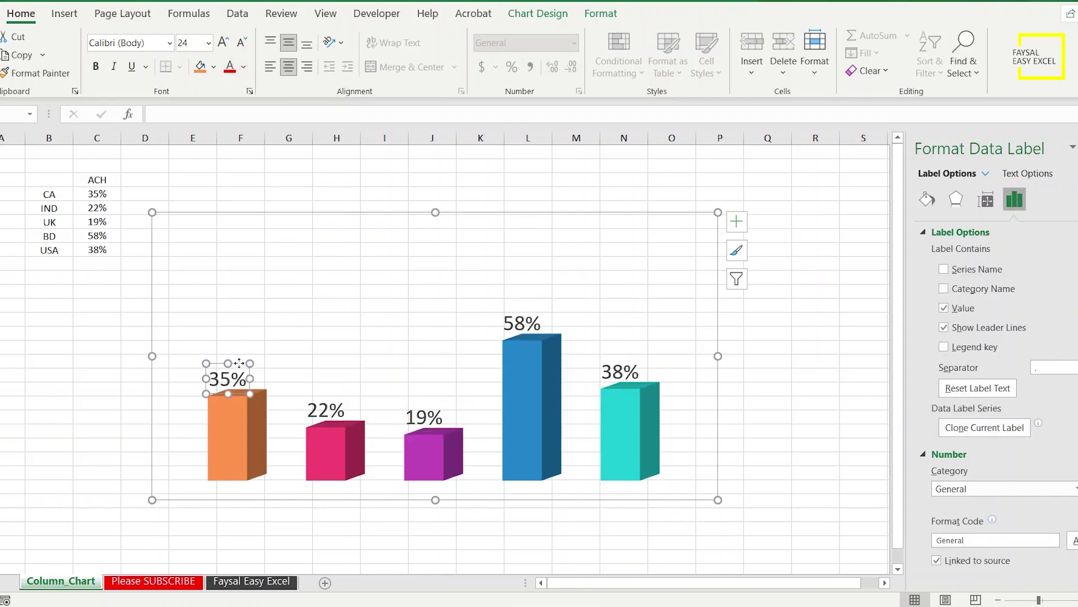
drag(240, 363, 254, 361)
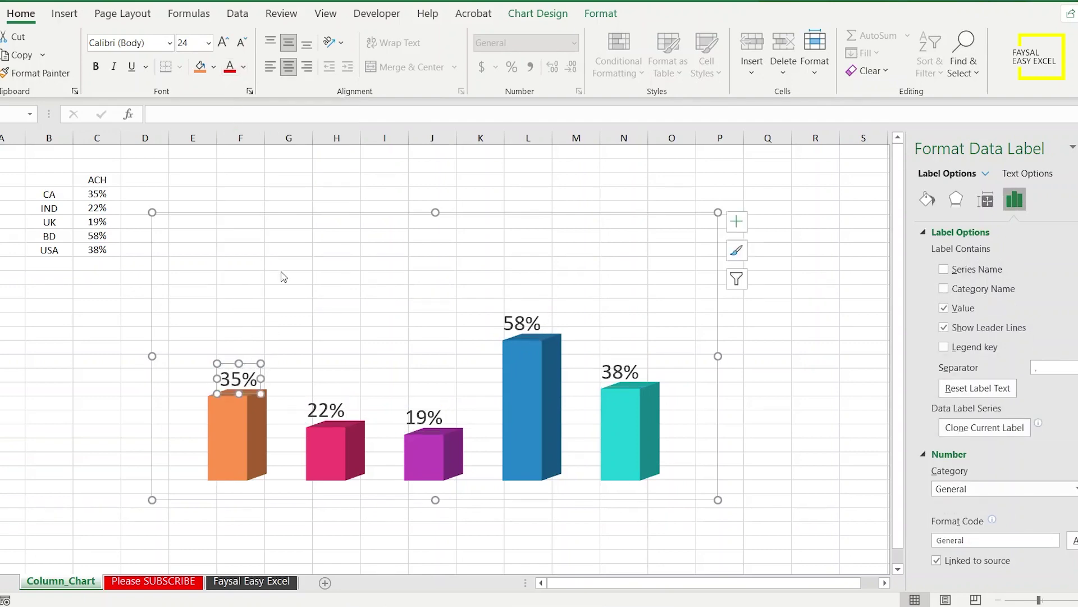
click(185, 182)
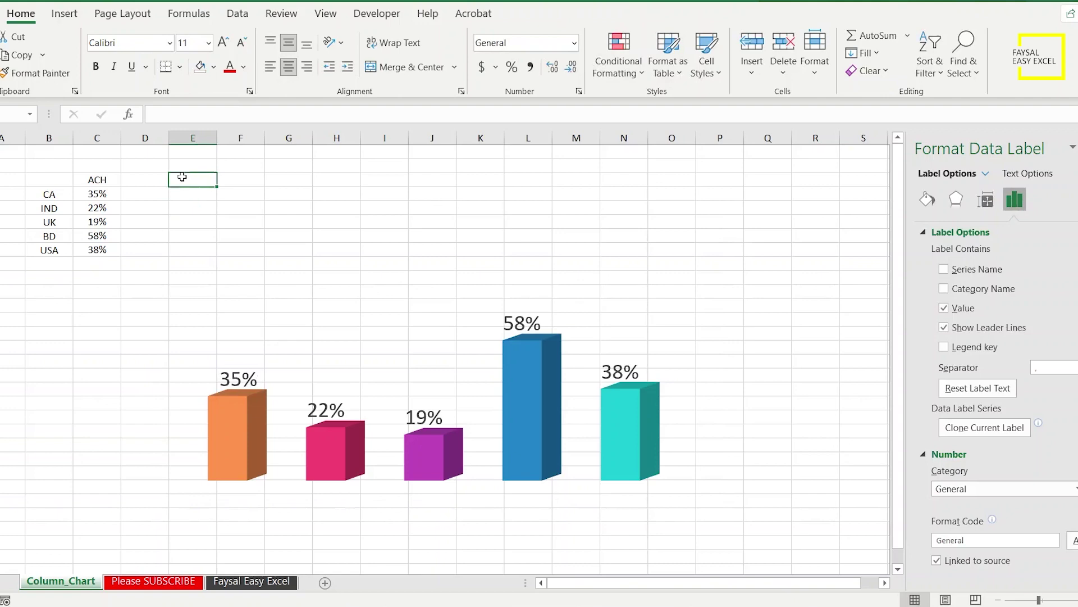
Step: Draw a tall rectangle from the chart top down over the orange 35% column
click(67, 20)
click(186, 36)
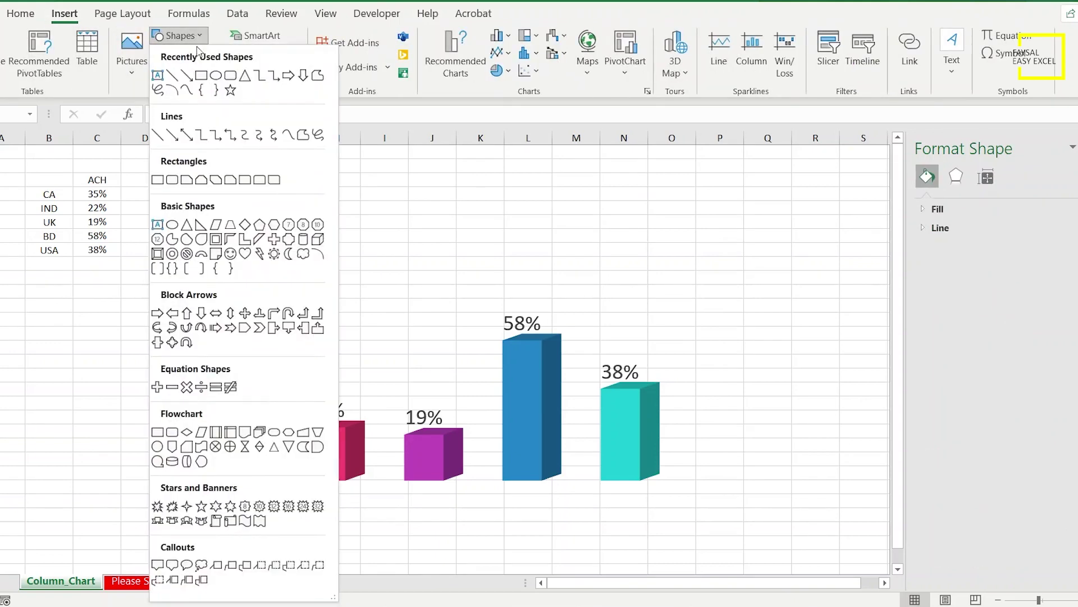
click(201, 76)
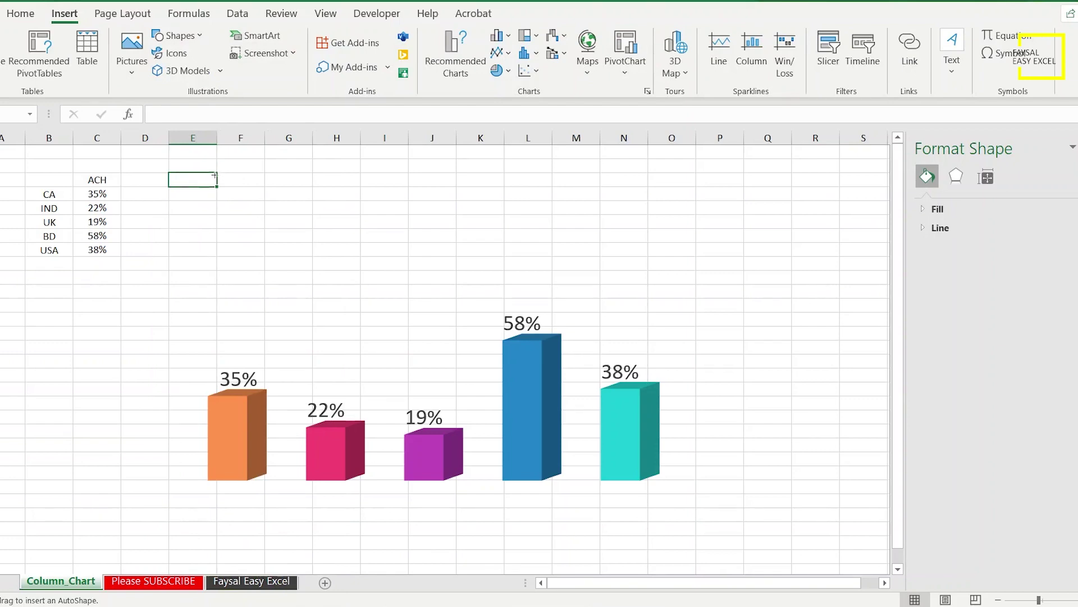
drag(218, 190, 267, 473)
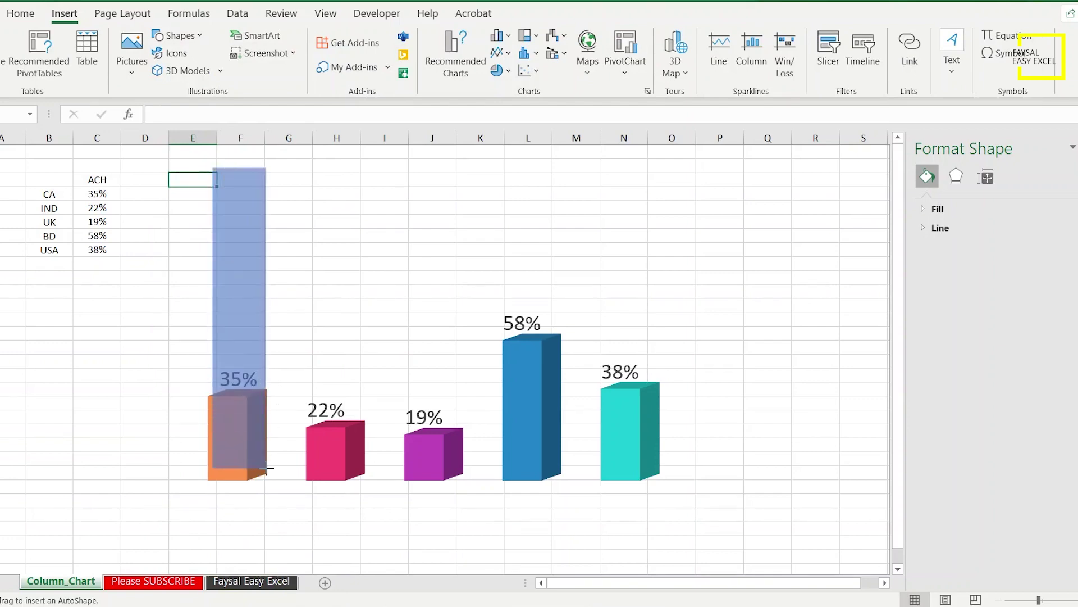
drag(268, 473, 267, 473)
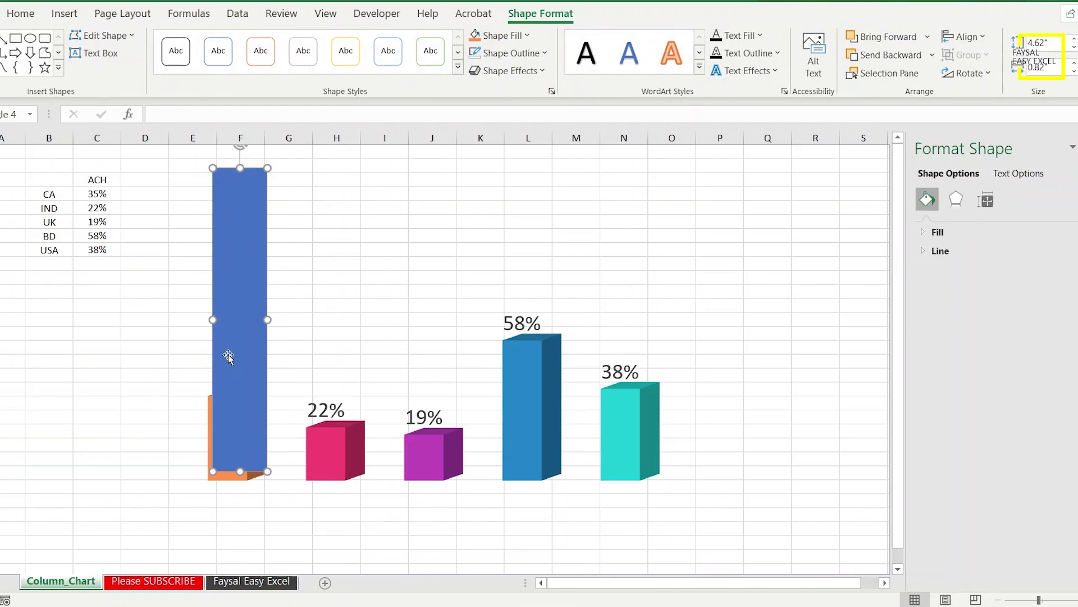
Step: Match the rectangle's width to the bar, nudge it into place, and show its Fill options
drag(211, 321, 207, 323)
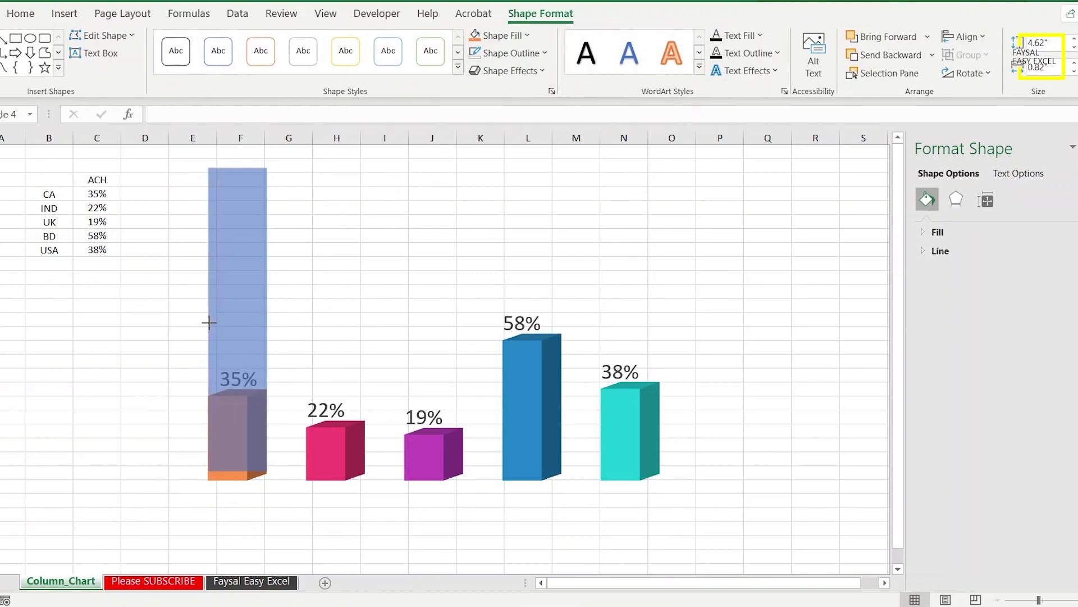
drag(207, 323, 207, 324)
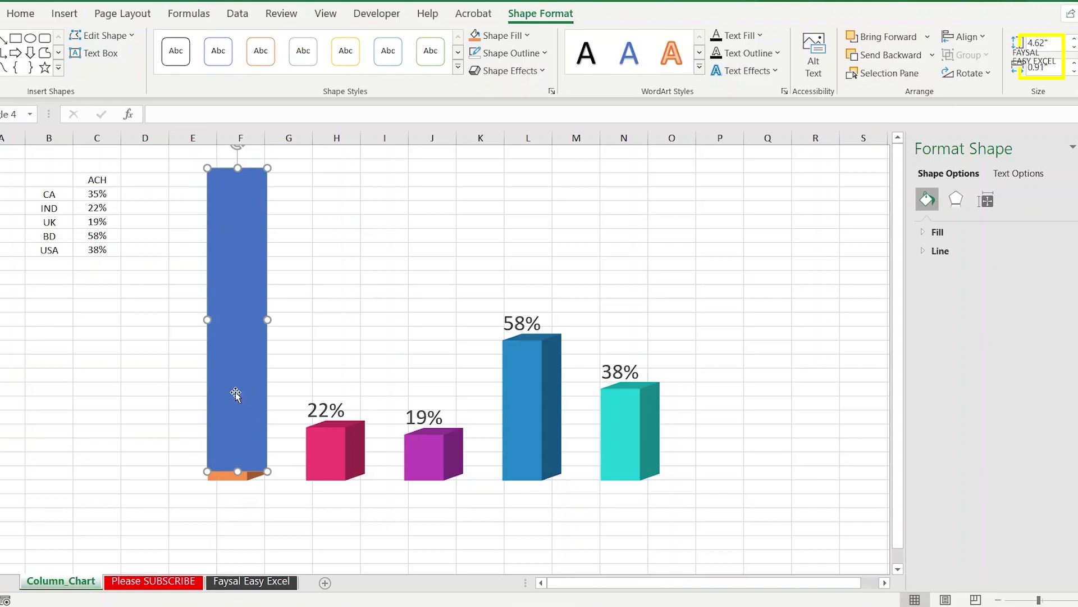
key(Down)
key(Down)
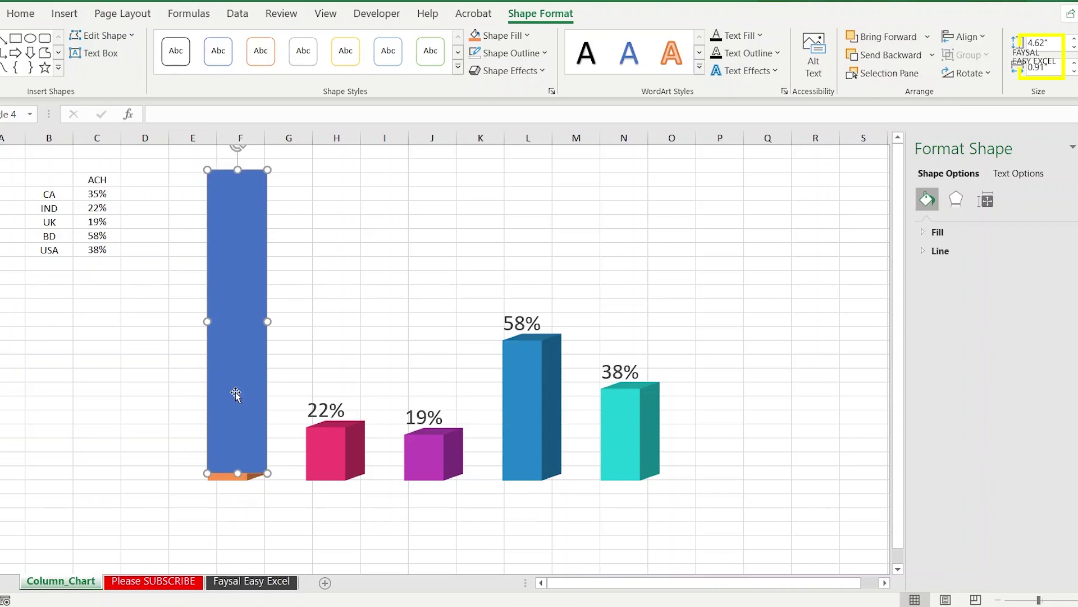
key(Up)
key(Up)
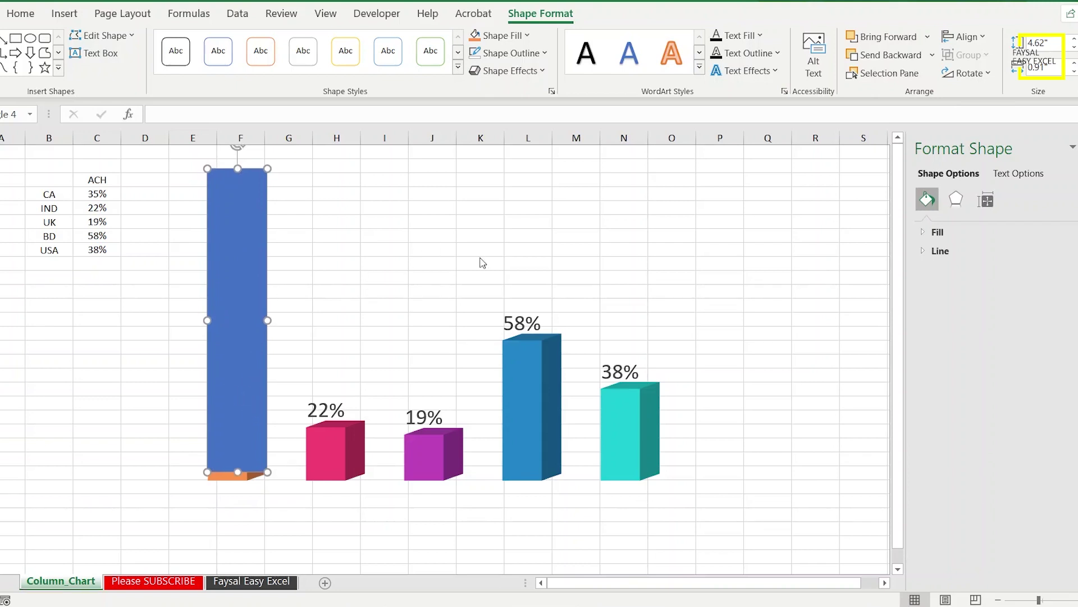
click(989, 232)
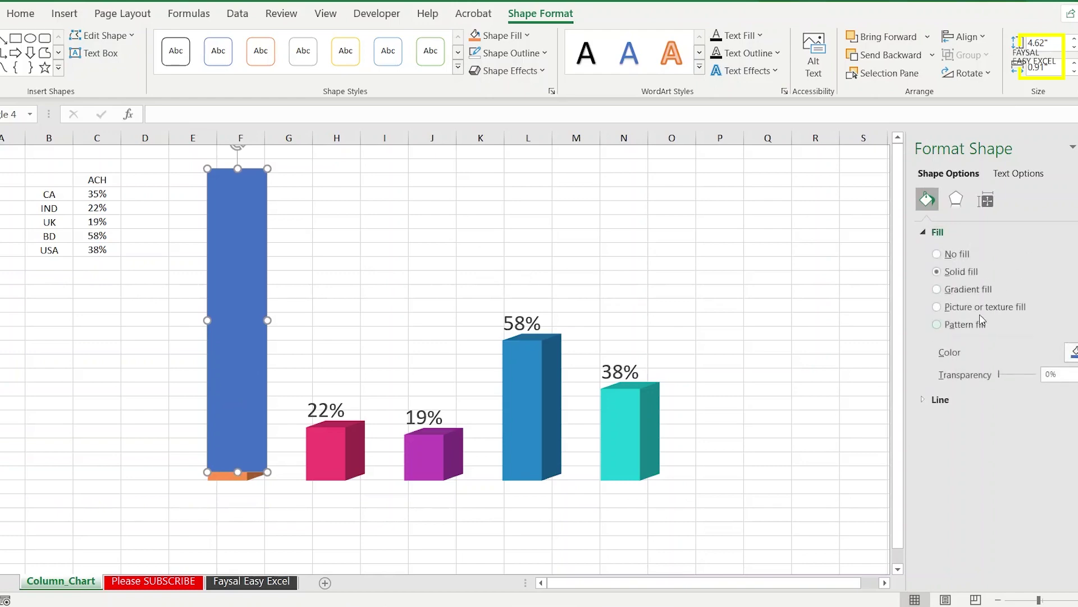
Step: Fill the rectangle with a Horizontal stripes: Light pattern, white foreground on gray background
click(986, 308)
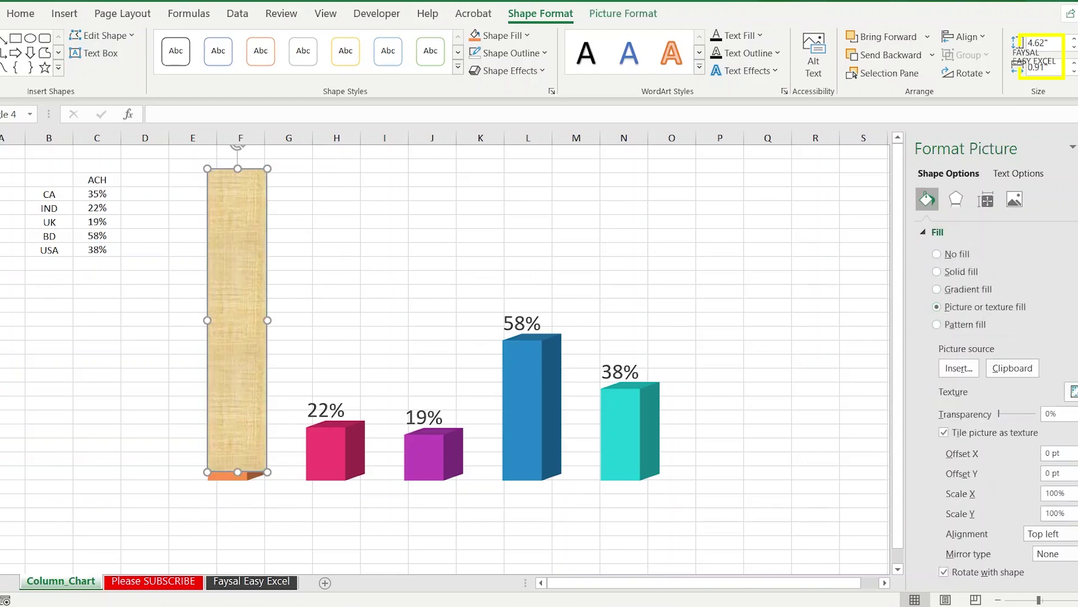
click(973, 324)
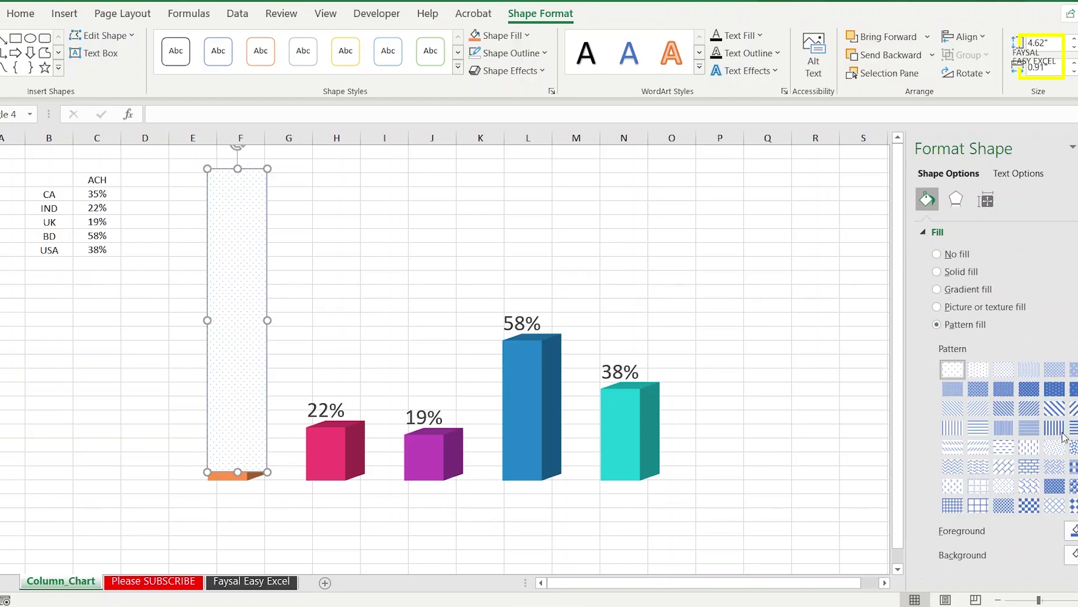
click(1070, 529)
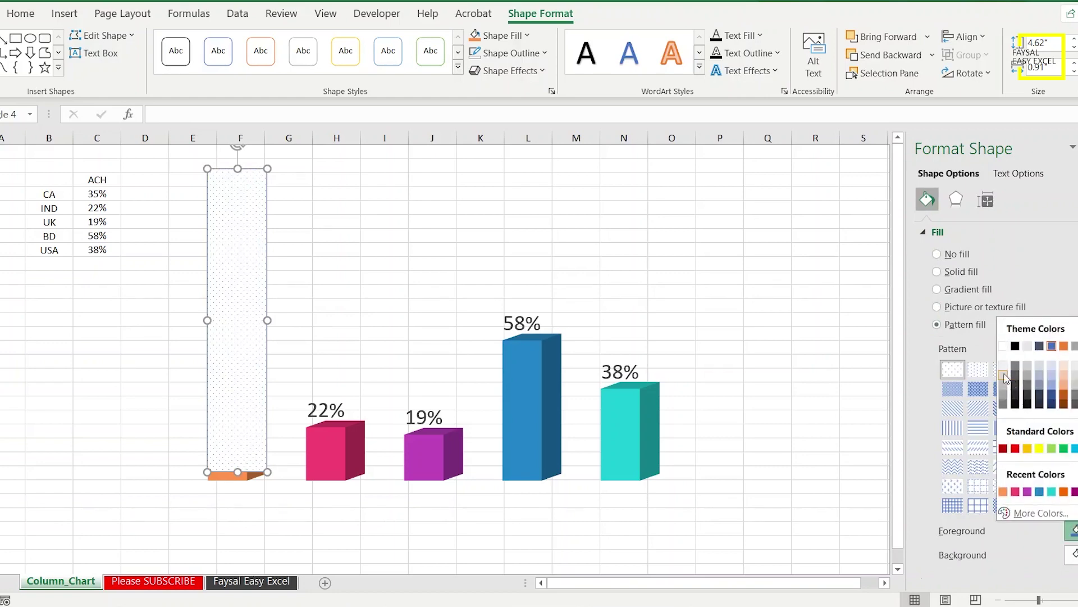
click(1003, 345)
click(1071, 554)
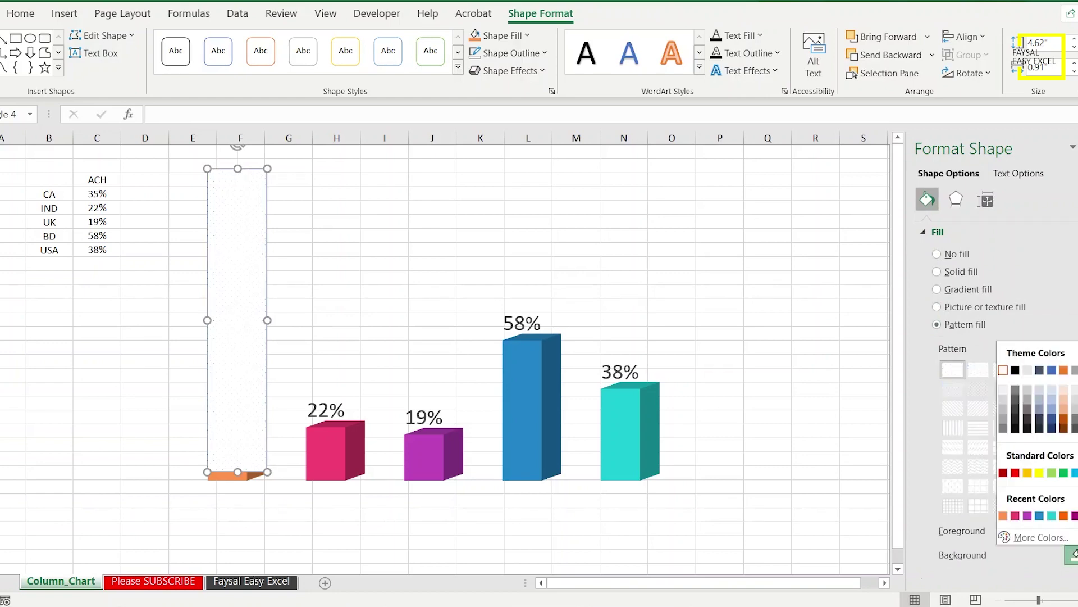
click(999, 409)
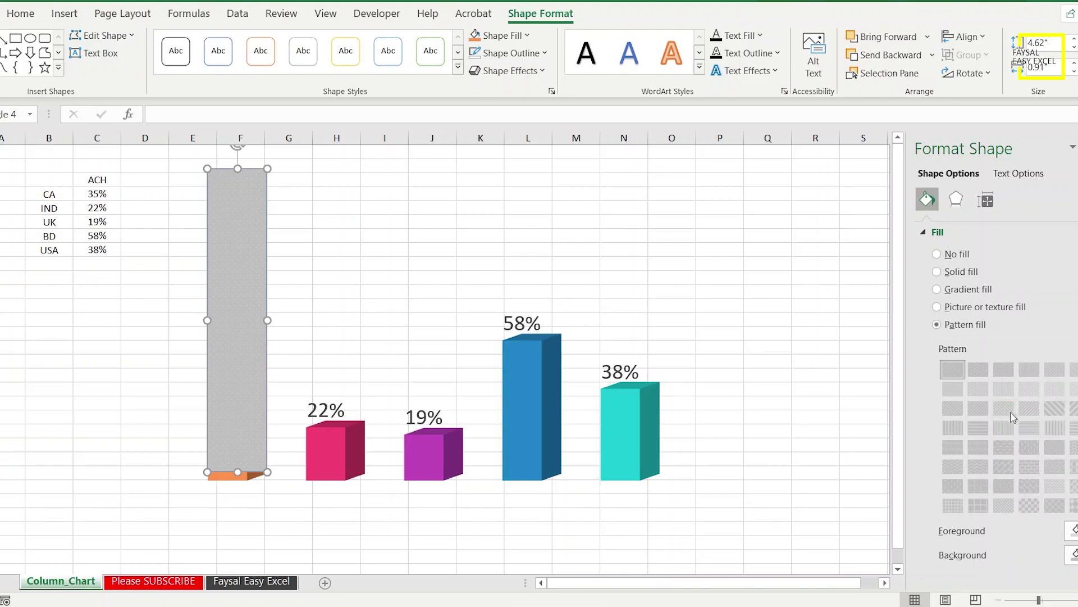
click(980, 428)
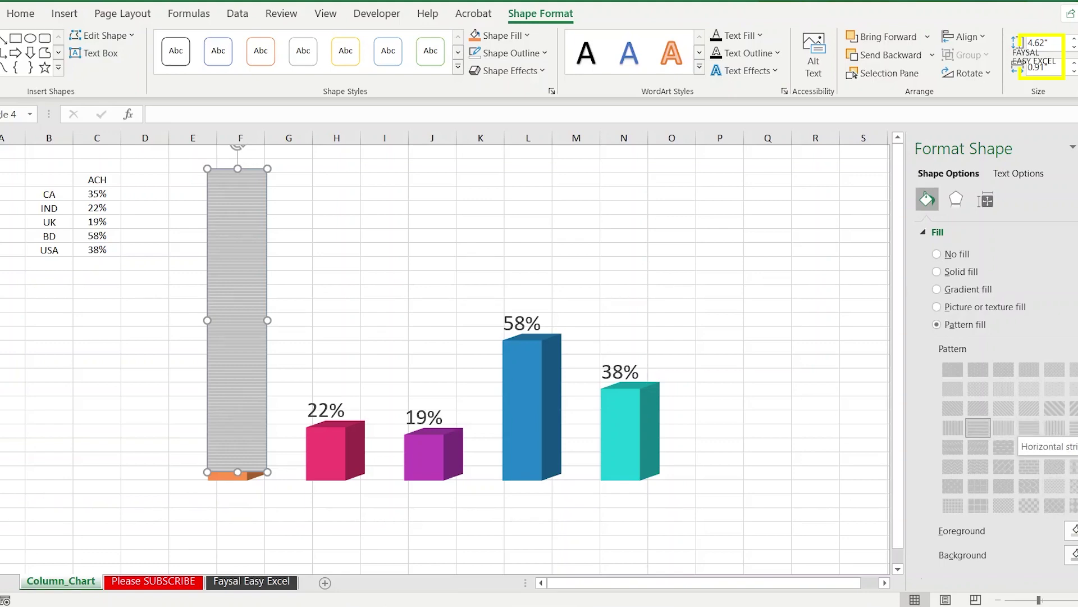
click(1071, 427)
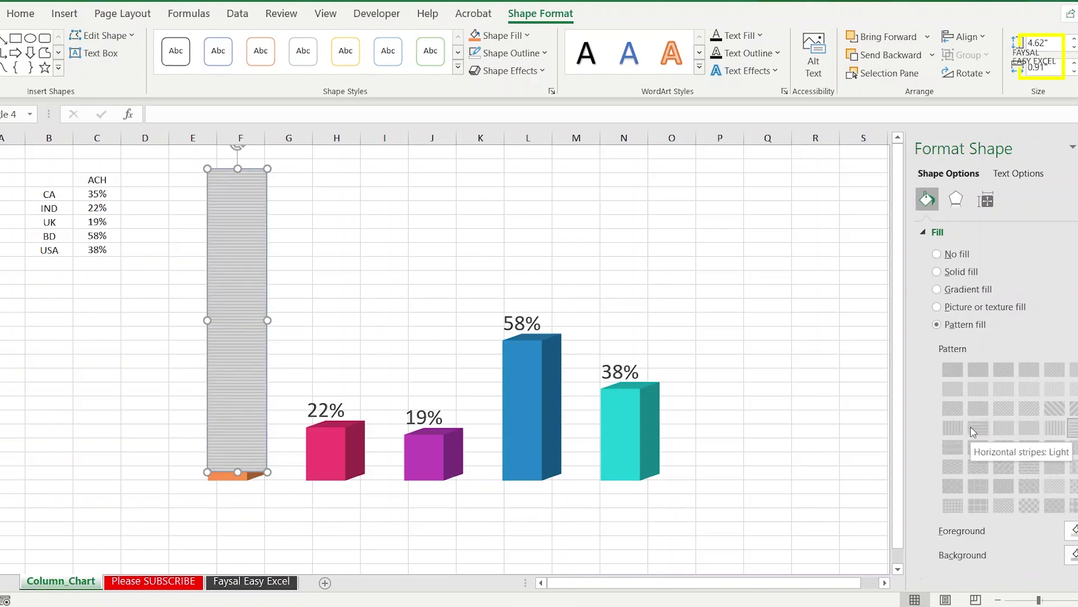
click(971, 426)
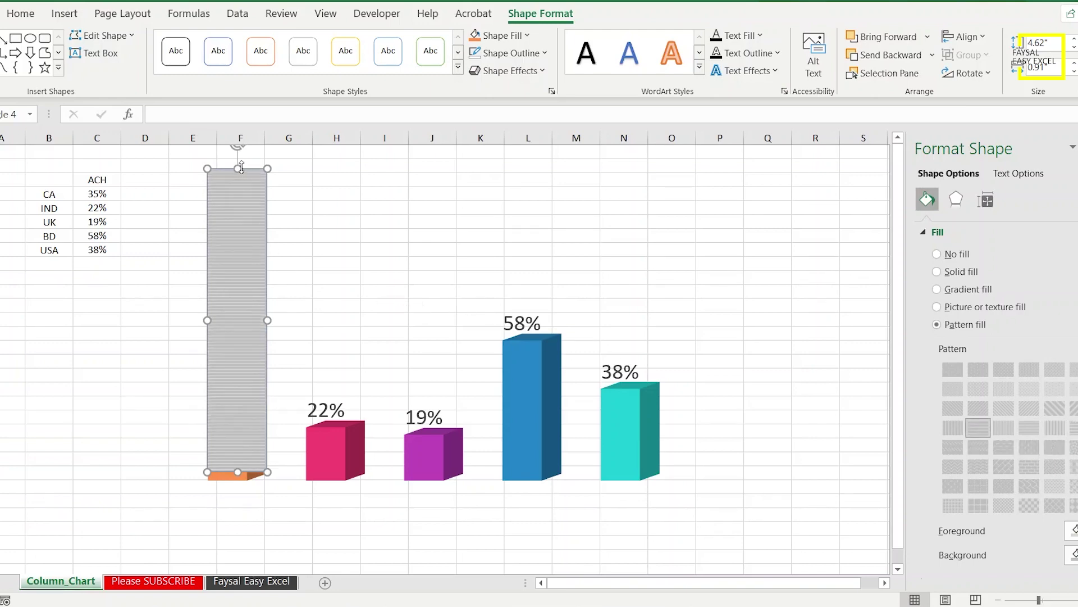
Step: Place copies of the striped rectangle over the 22%, 38% and remaining columns
mouse_move(248, 170)
mouse_down()
mouse_move(346, 196)
mouse_move(340, 203)
mouse_up()
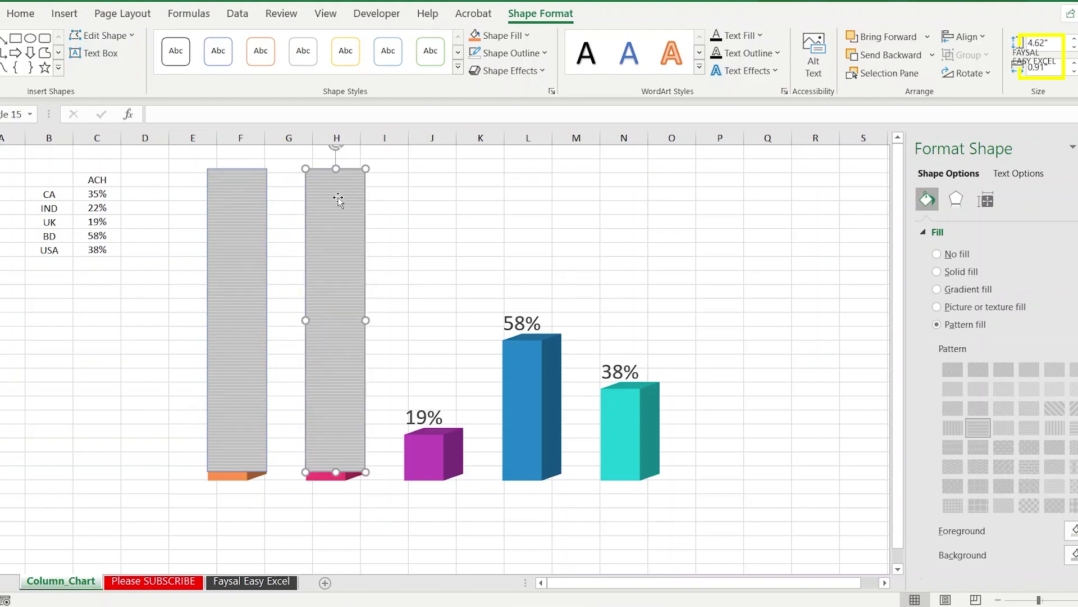
drag(361, 171, 646, 194)
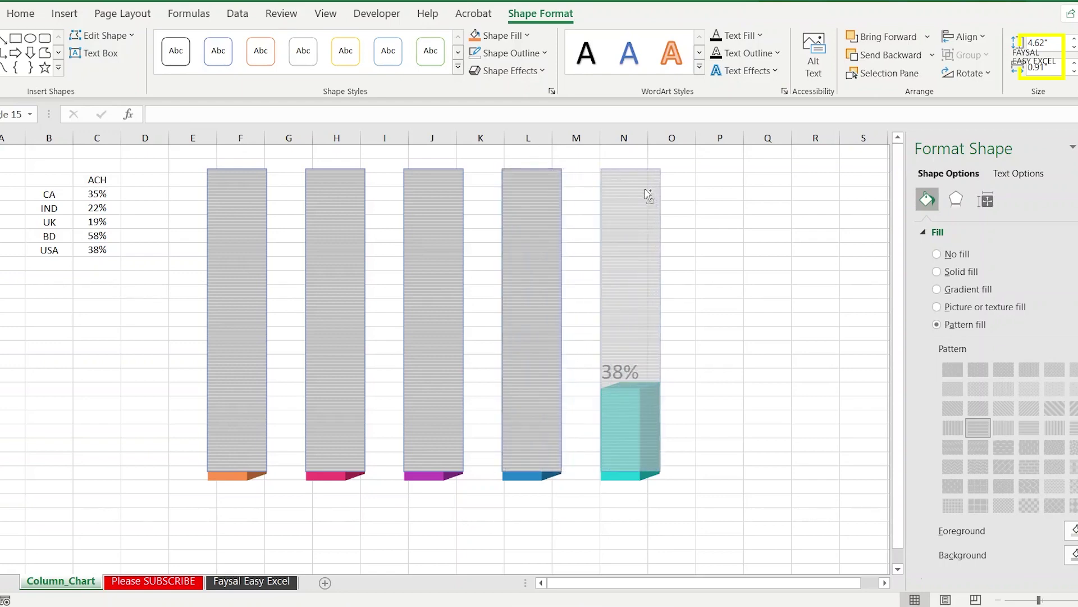
drag(646, 194, 646, 193)
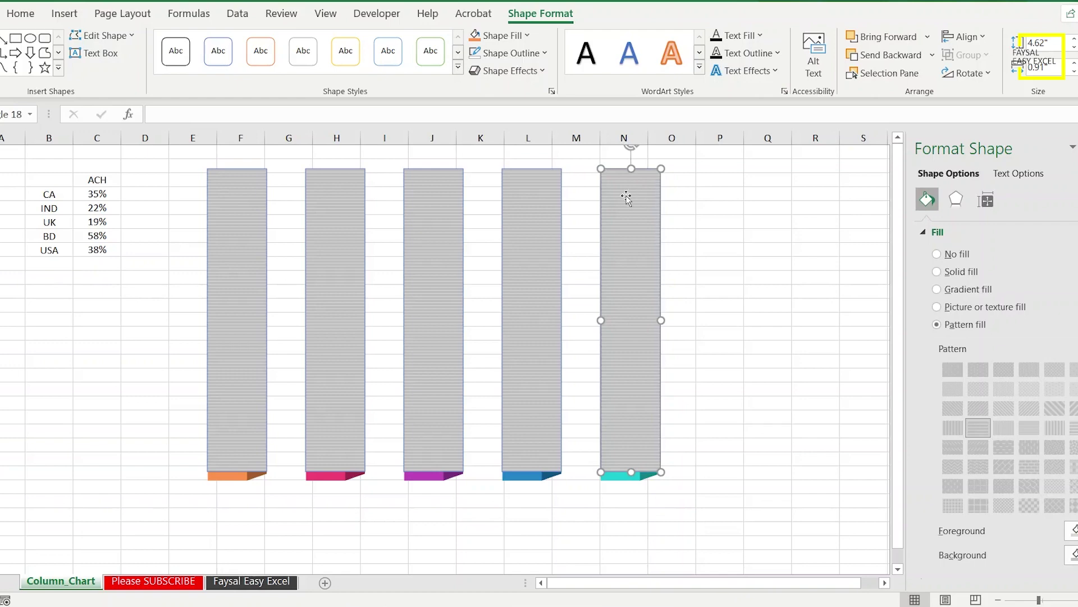
Step: Select all five striped rectangles and set their outline to No Outline
shift+click(548, 189)
shift+click(436, 182)
shift+click(323, 181)
shift+click(247, 182)
click(543, 53)
click(564, 285)
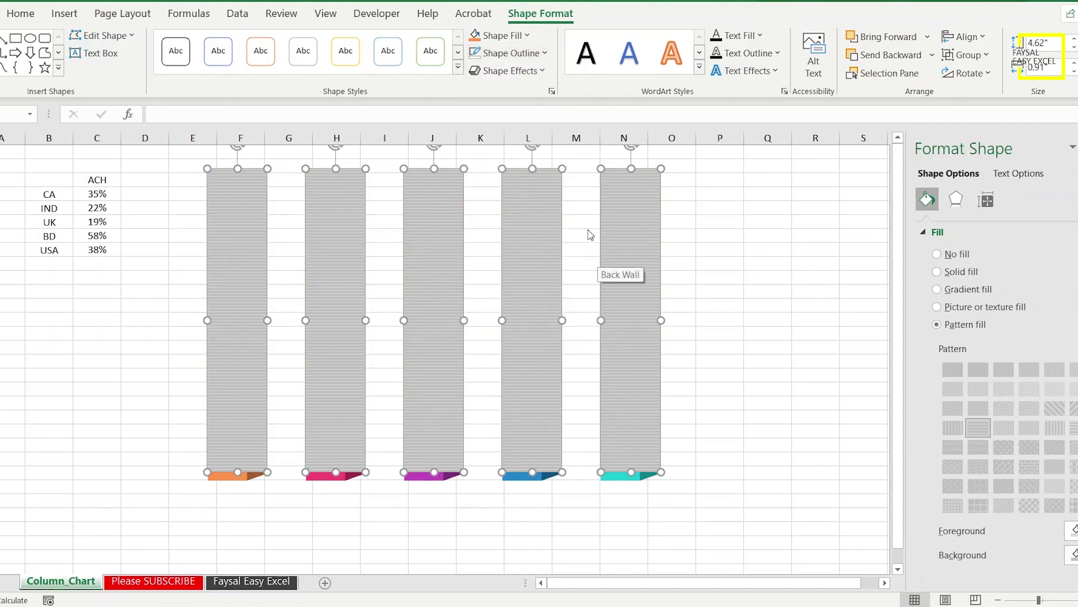
right_click(547, 178)
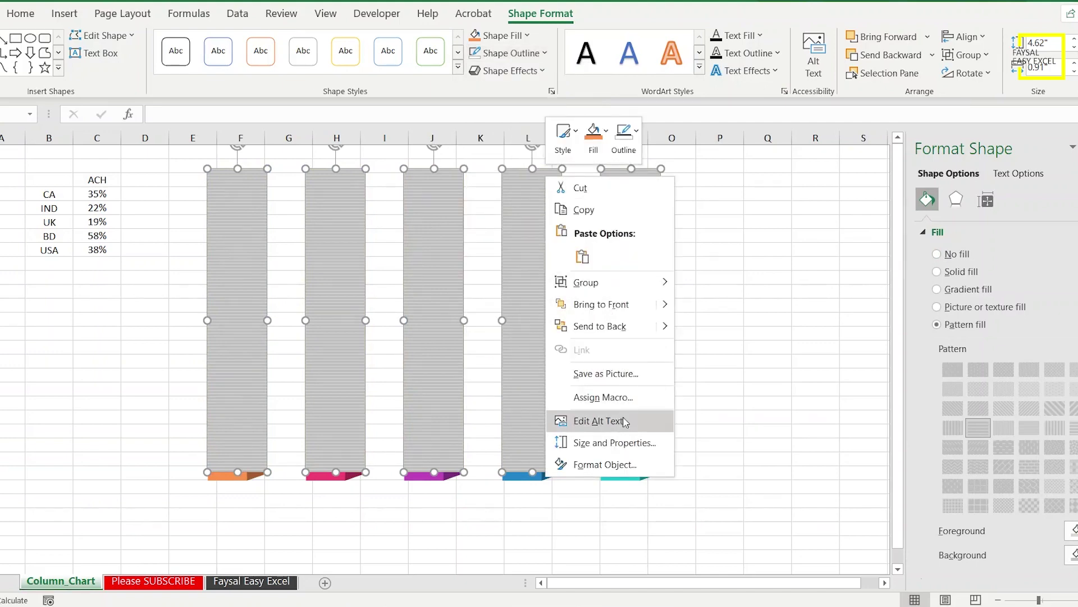
Step: Send the striped backgrounds behind the bars and align them with the orange and pink columns
click(612, 332)
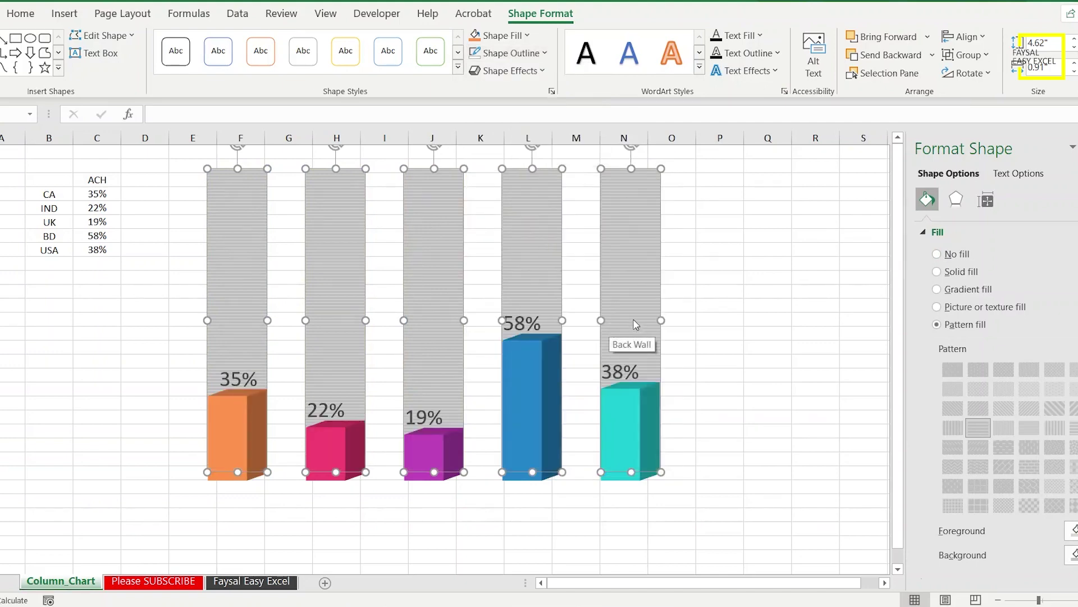
key(Right)
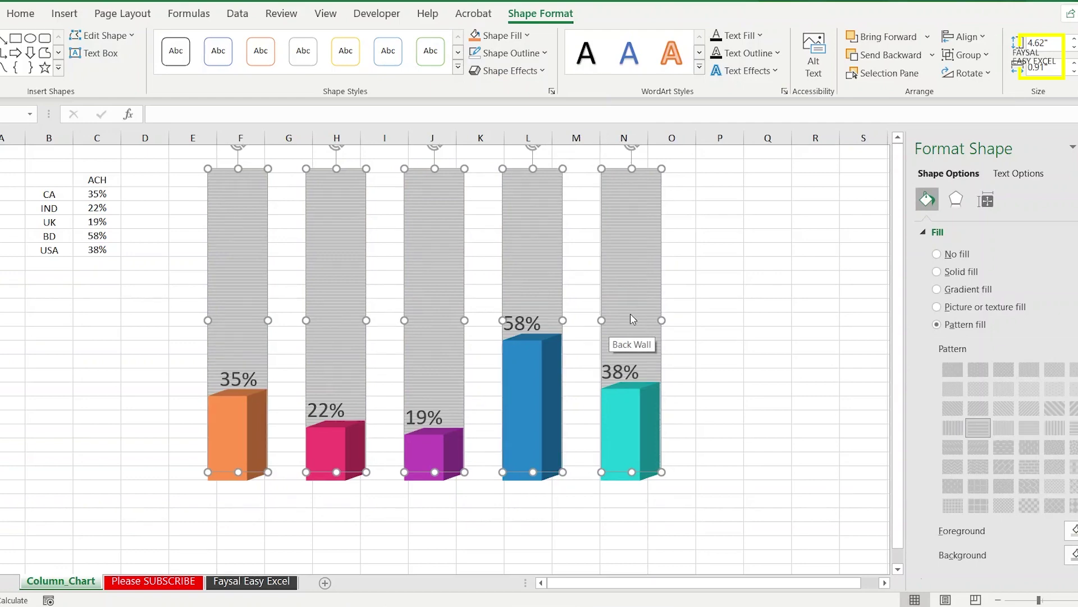
key(Left)
key(Left)
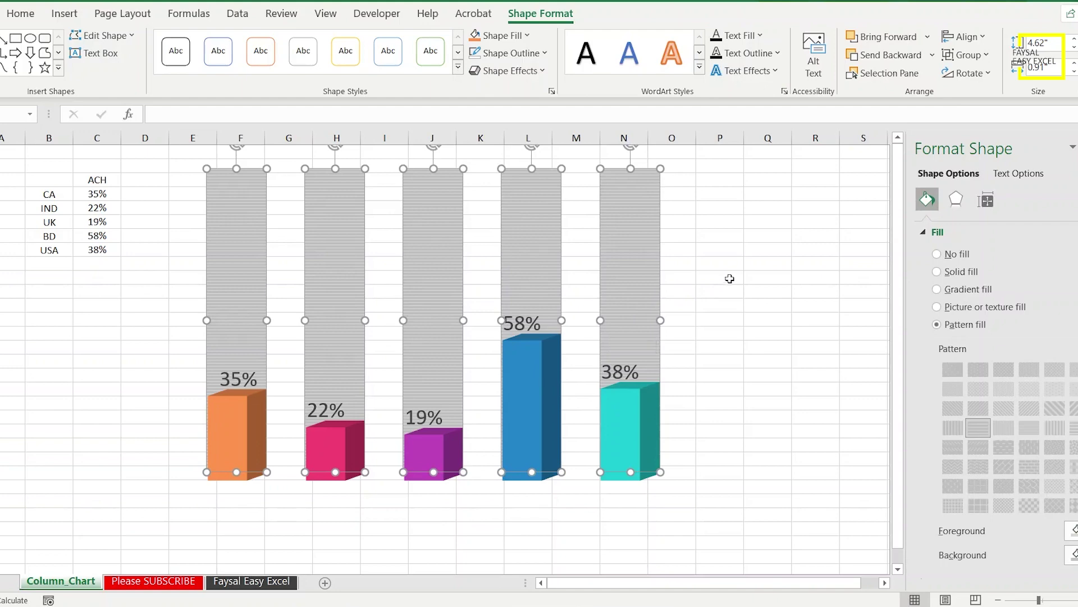
click(162, 179)
click(205, 347)
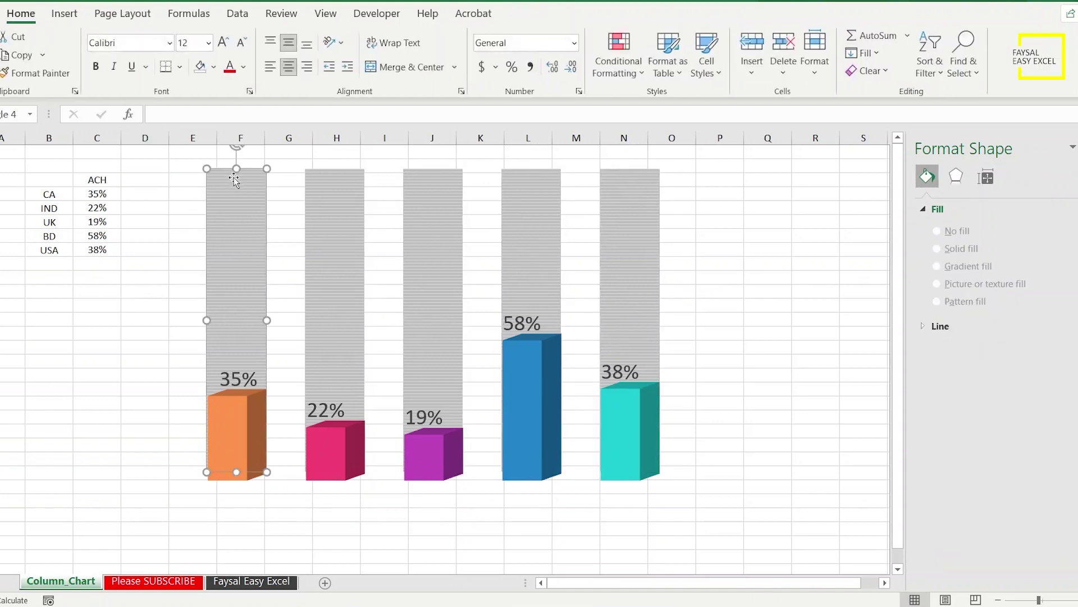
drag(206, 321, 207, 319)
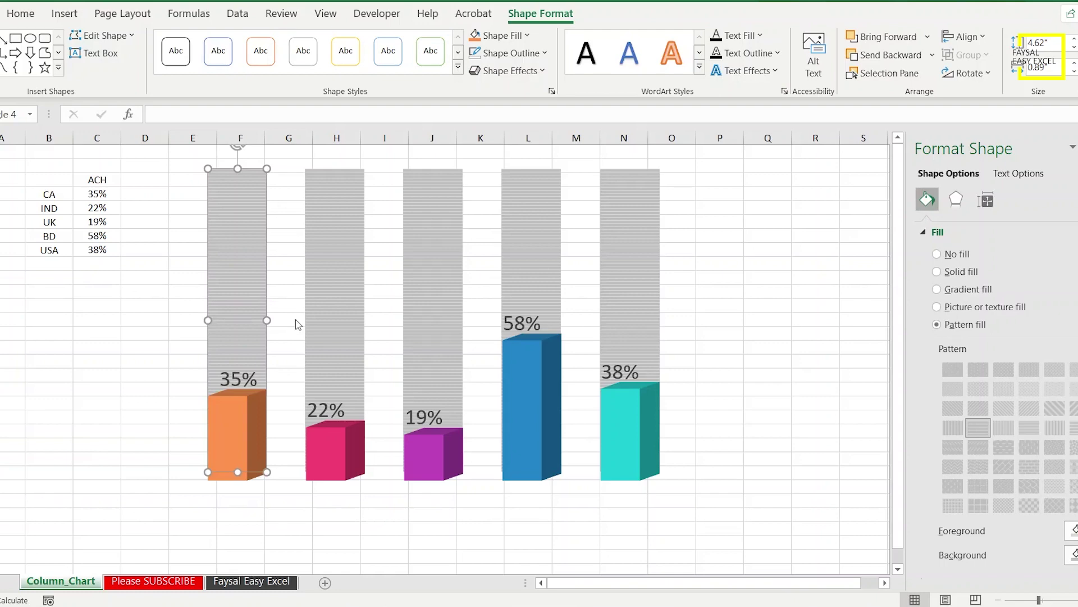
click(334, 281)
click(319, 204)
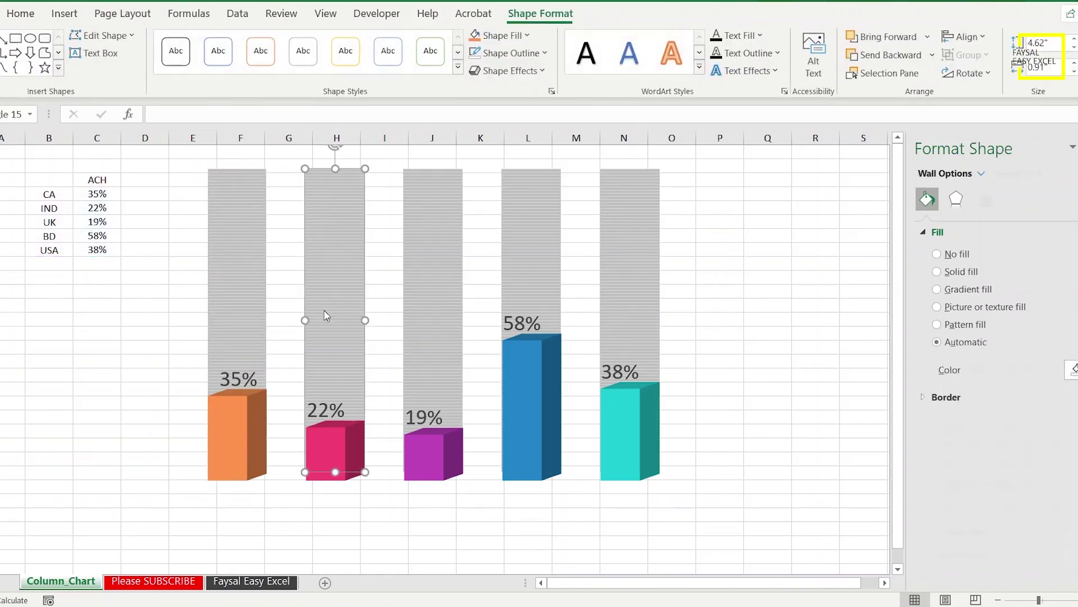
drag(304, 318, 304, 319)
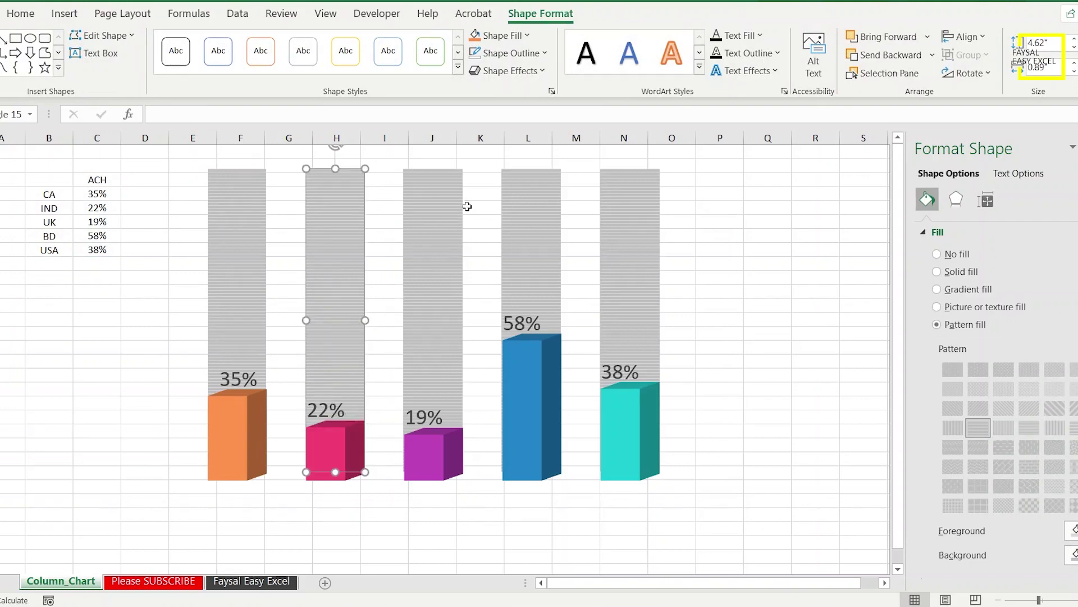
click(795, 198)
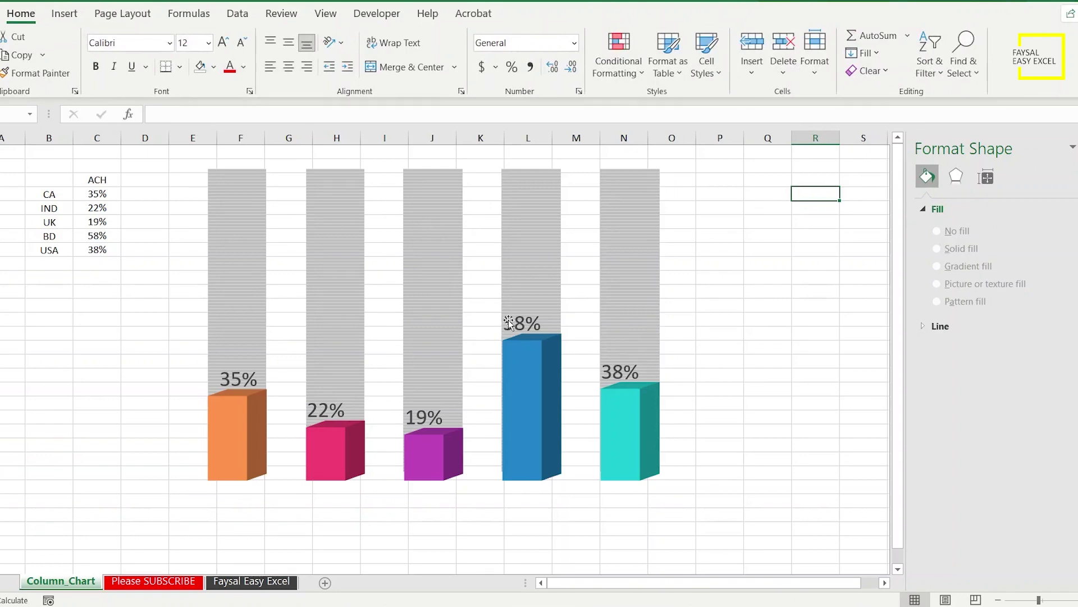
Step: Center the 58%, 38% and 19% labels above the blue, teal and purple bars
click(511, 323)
click(530, 309)
drag(530, 308, 539, 308)
click(630, 364)
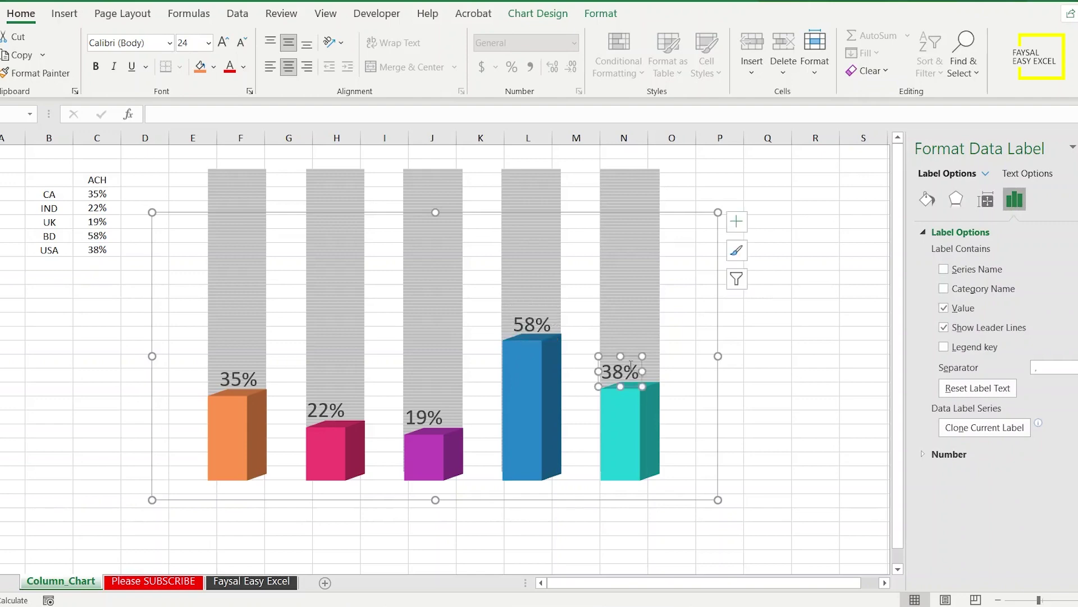
drag(632, 354, 645, 358)
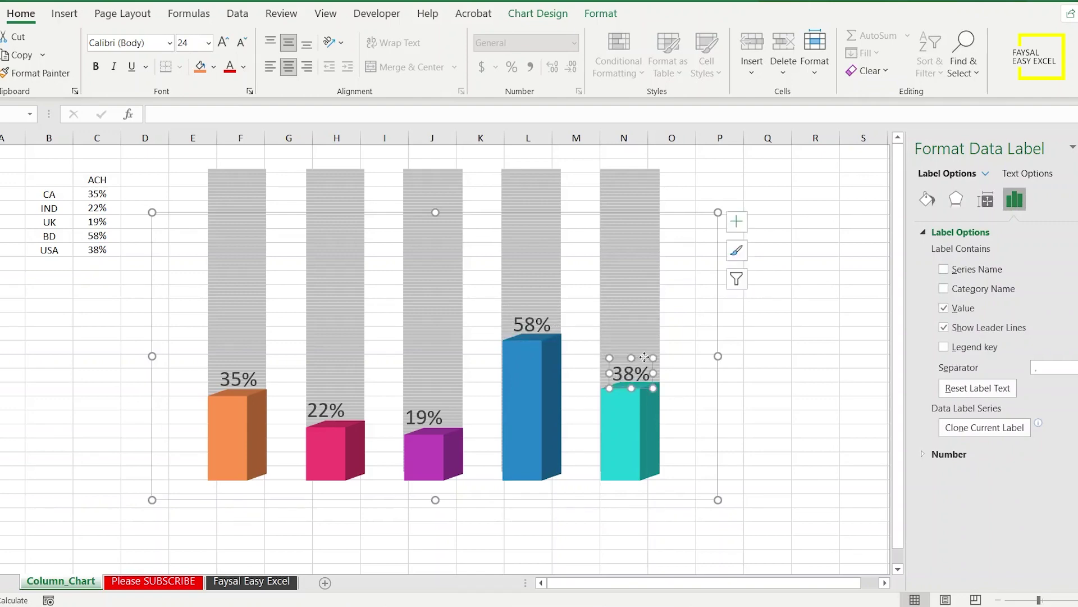
click(437, 404)
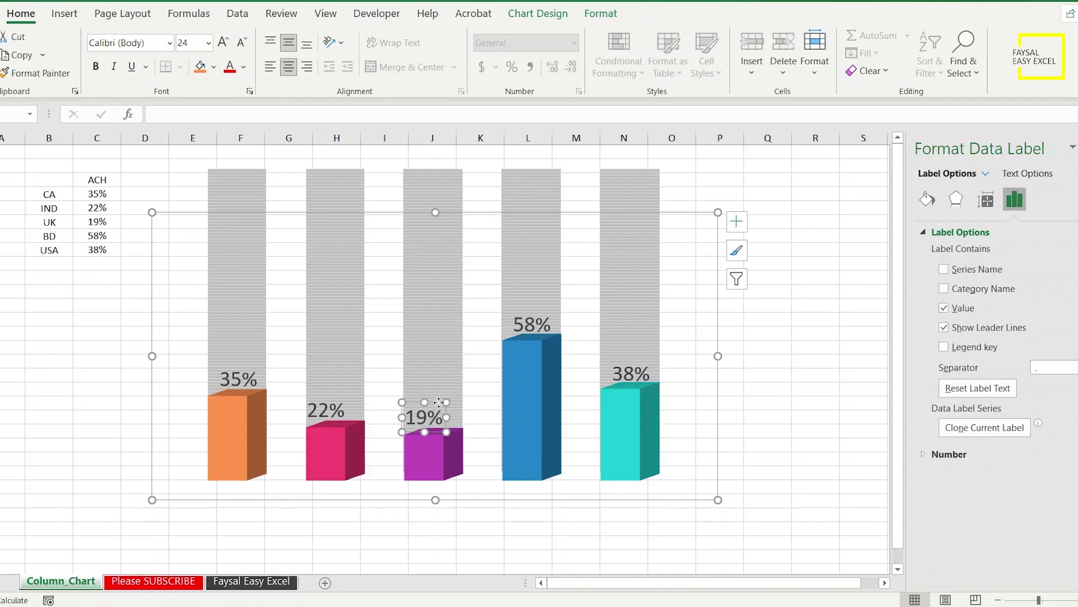
drag(438, 402, 447, 402)
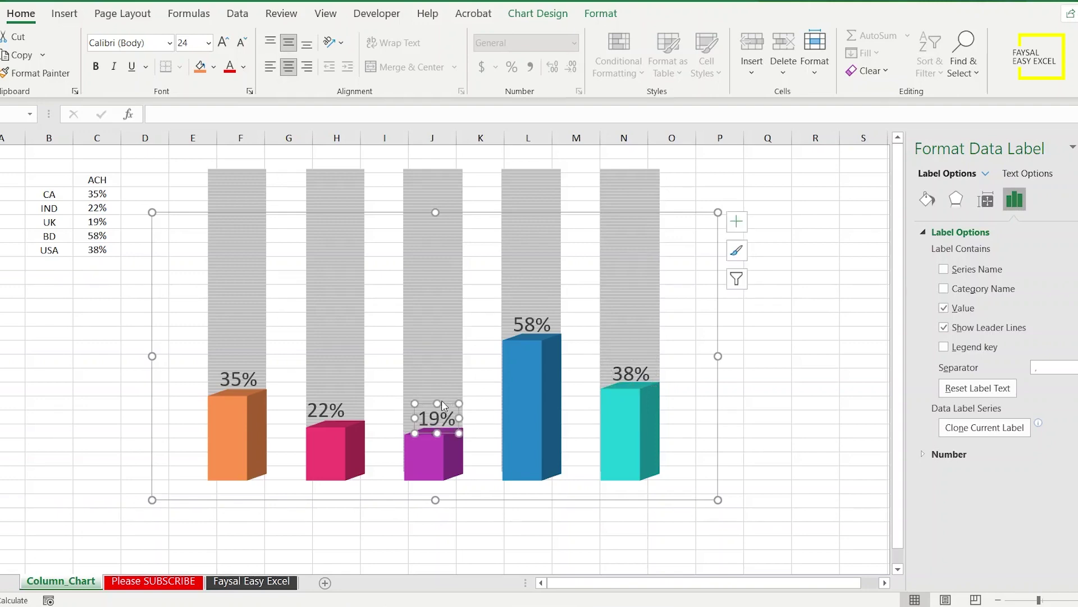
drag(443, 403, 442, 402)
Step: Center the 22% label over the pink bar, then recalculate the percentages with F9
click(340, 400)
drag(336, 395, 347, 395)
click(248, 372)
click(753, 309)
key(F9)
key(F9)
key(F9)
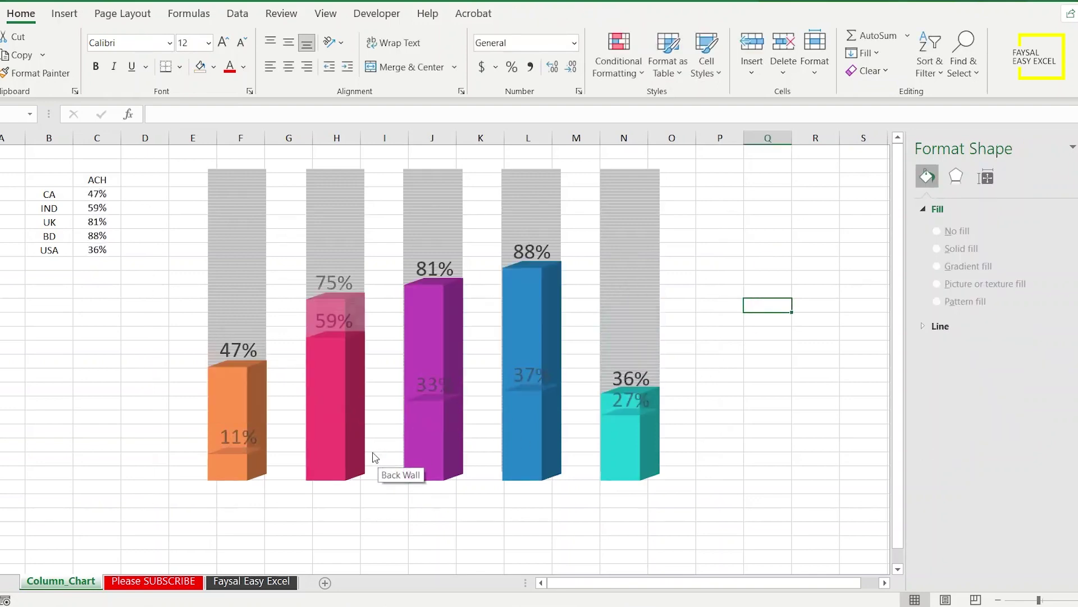
click(234, 348)
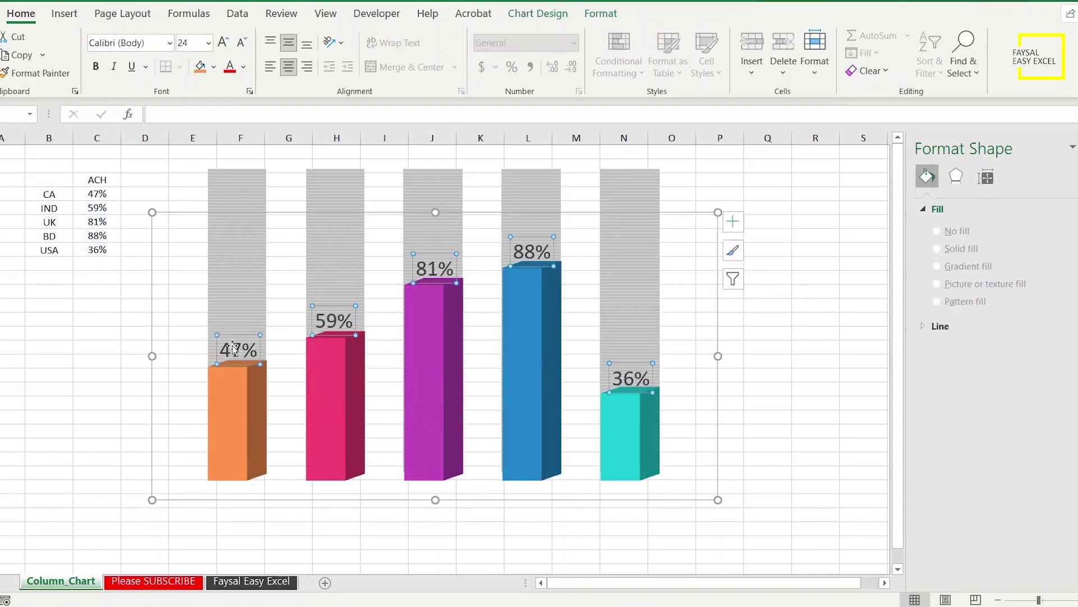
Step: Make the data labels white and bold, then recalculate with F9 to preview
click(244, 67)
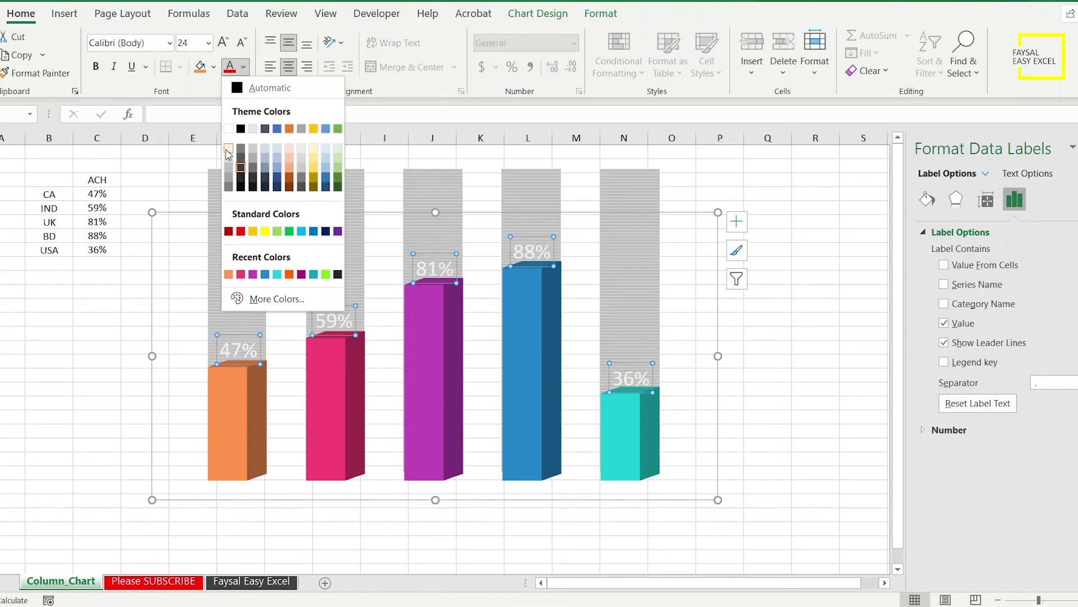
click(229, 128)
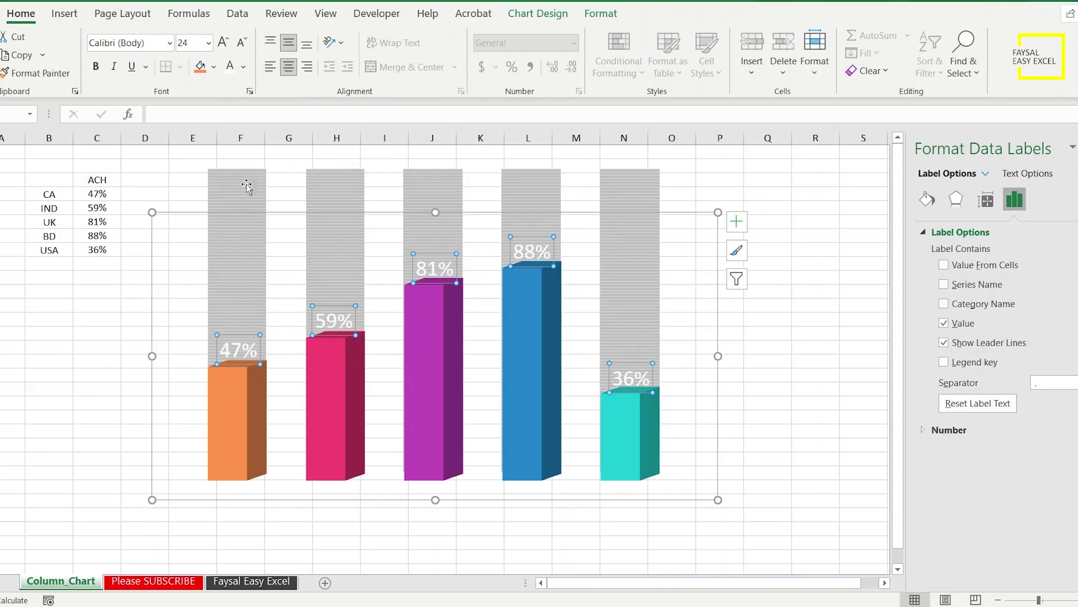
key(ctrl+b)
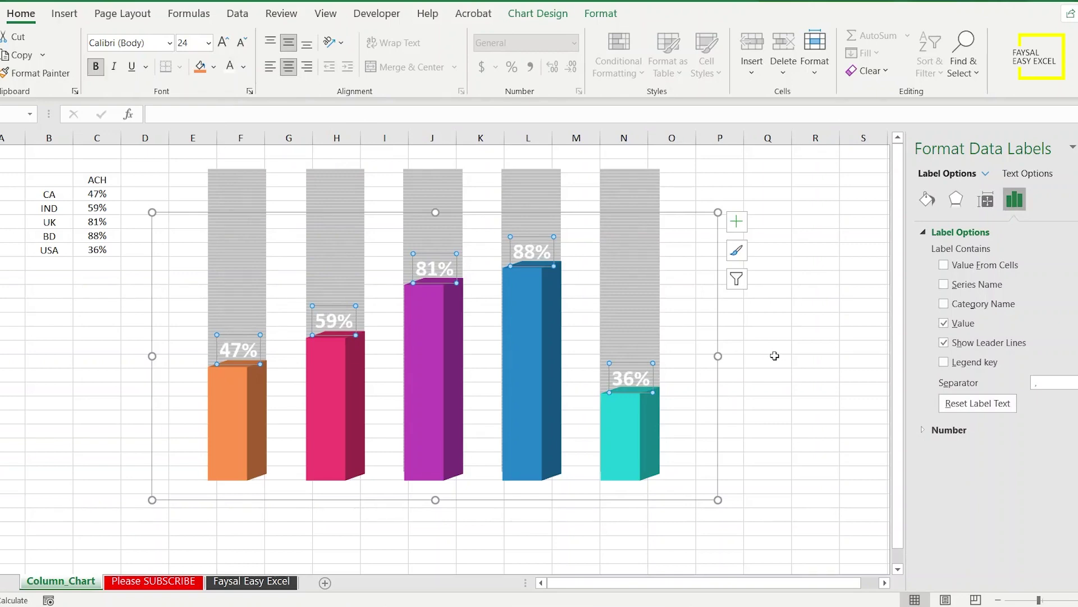
click(787, 344)
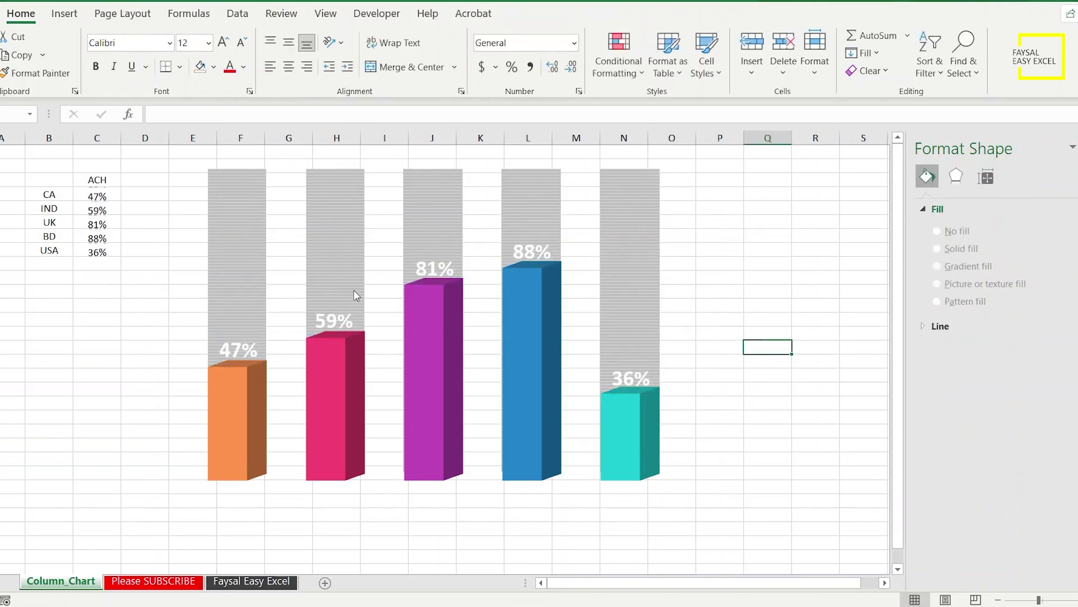
key(F9)
key(F9)
key(F9)
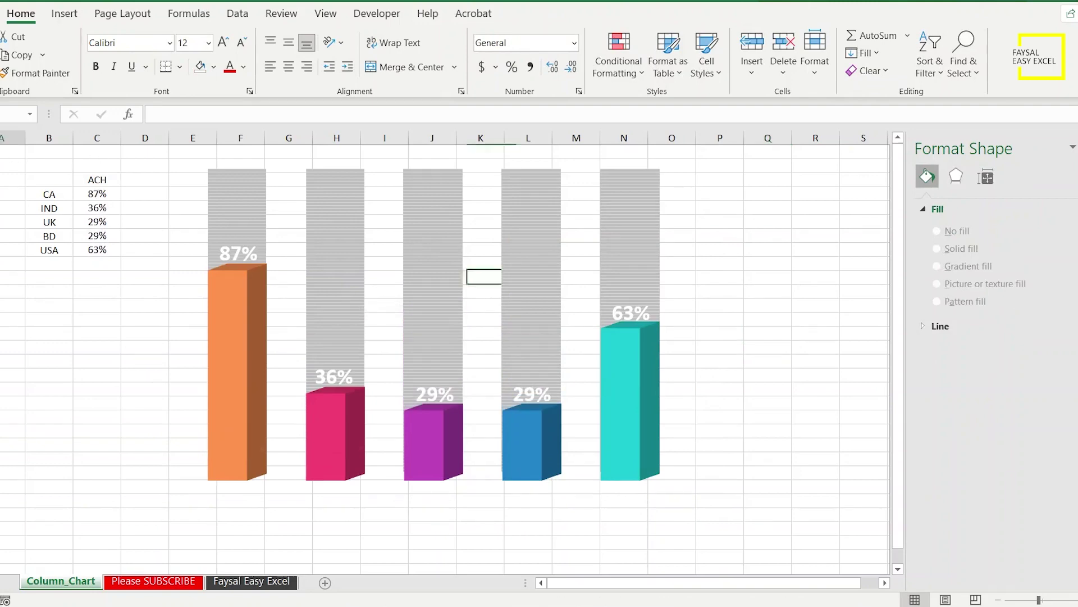
Step: Fill cells A1:S30 around the chart with light gray and recalculate the percentages
drag(12, 152, 847, 556)
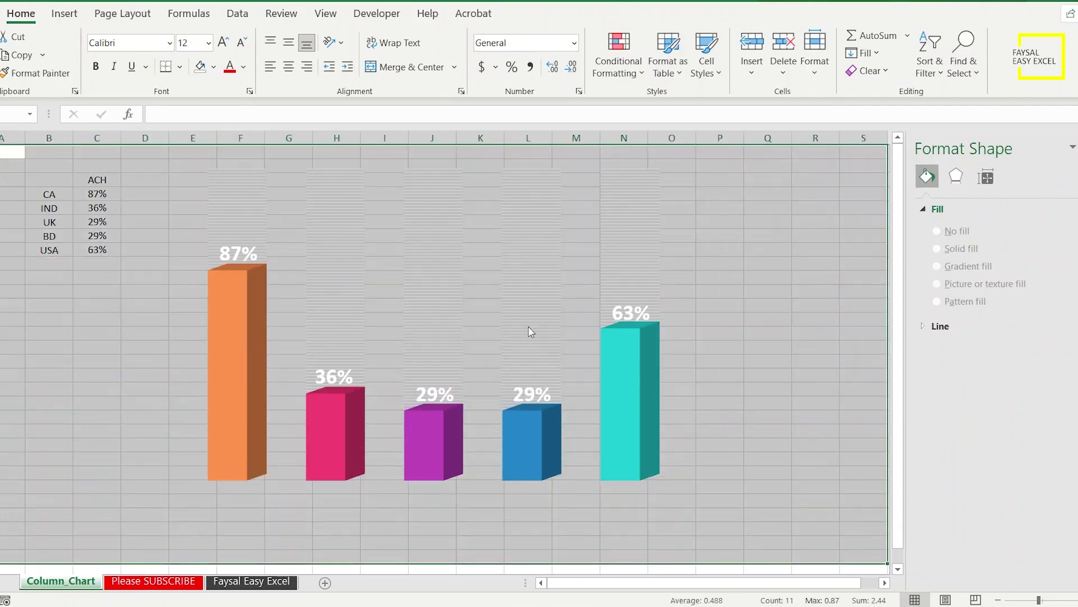
click(214, 67)
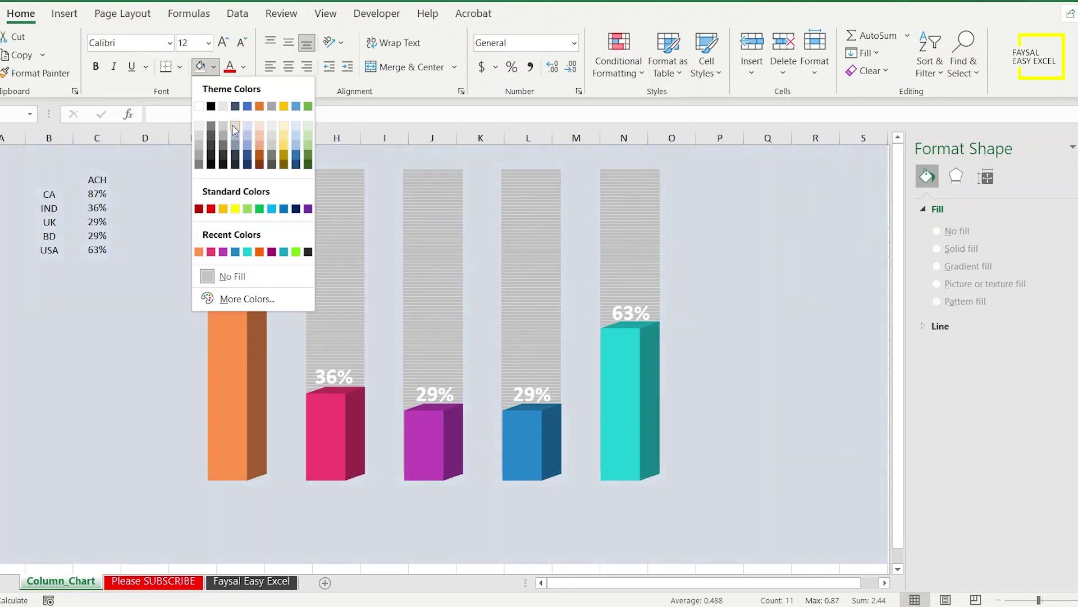
click(270, 129)
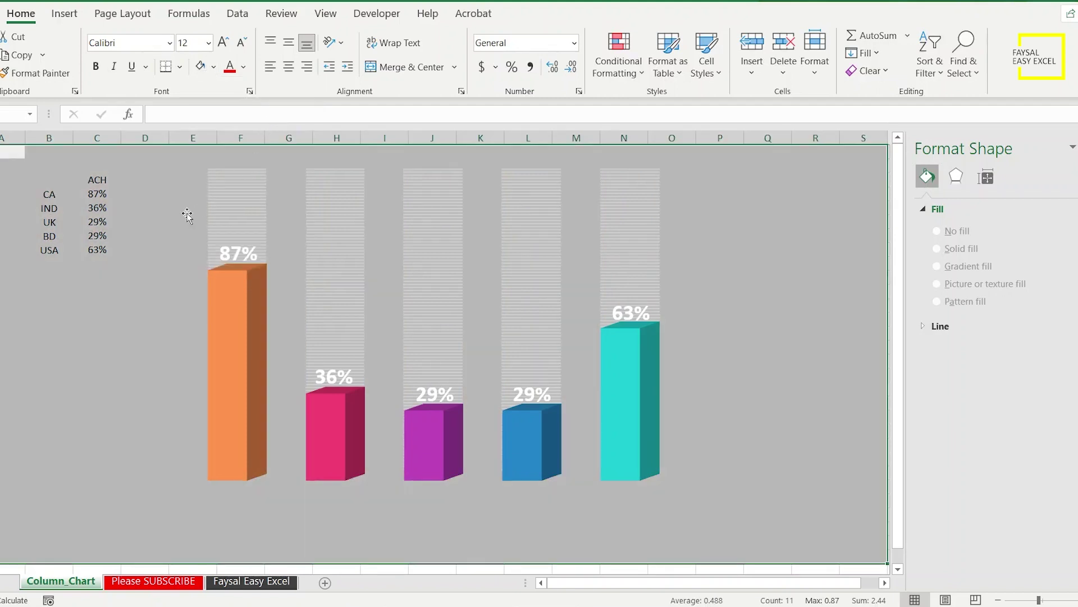
click(154, 181)
key(F9)
key(F9)
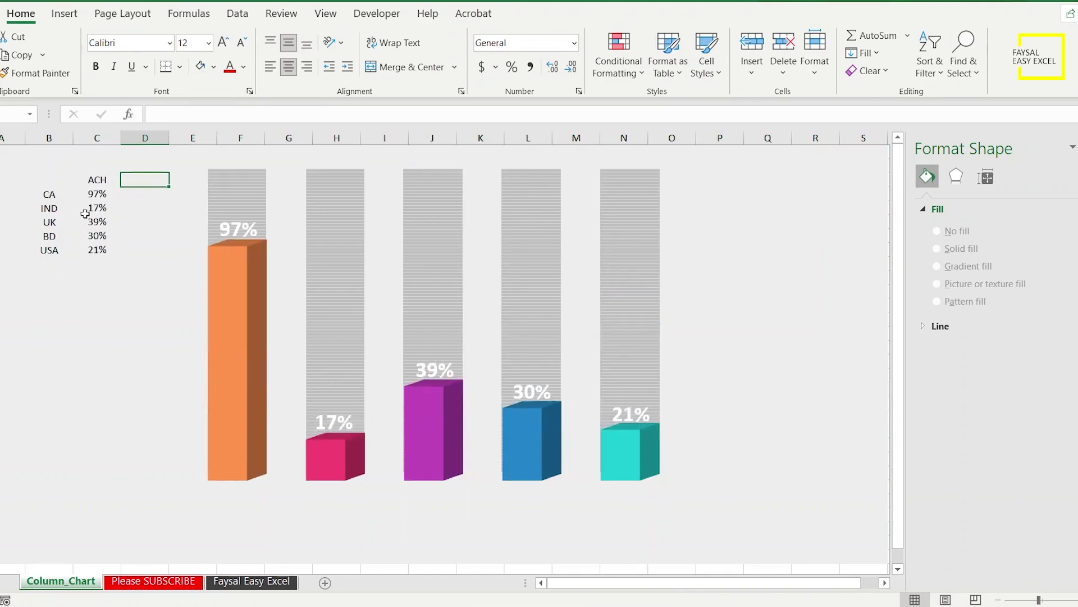
key(F9)
key(F9)
key(F9)
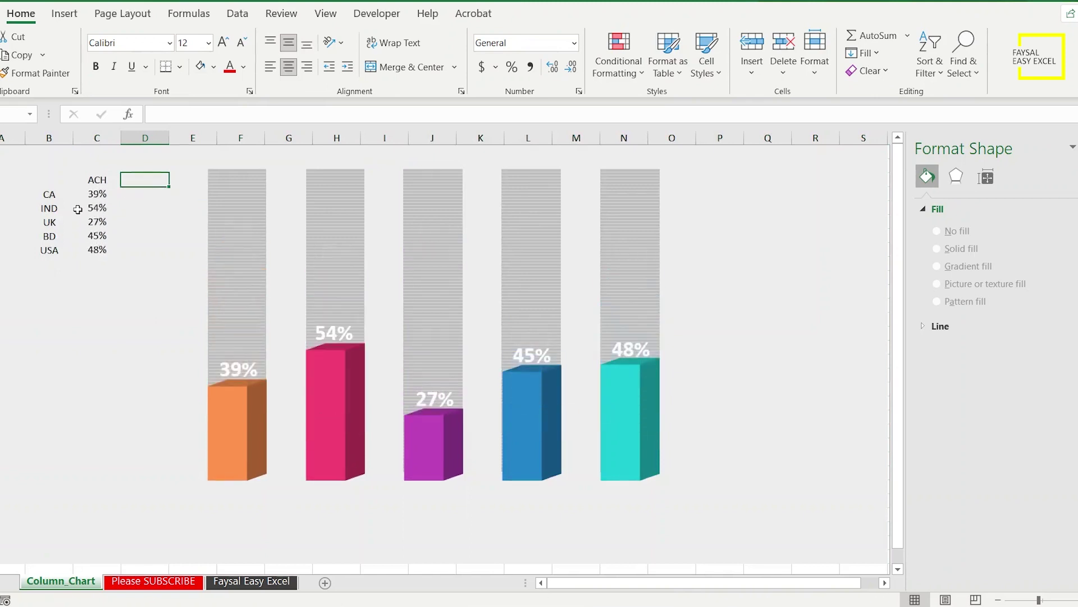
key(F9)
key(F9)
key(F9)
key(F9)
key(F9)
key(F9)
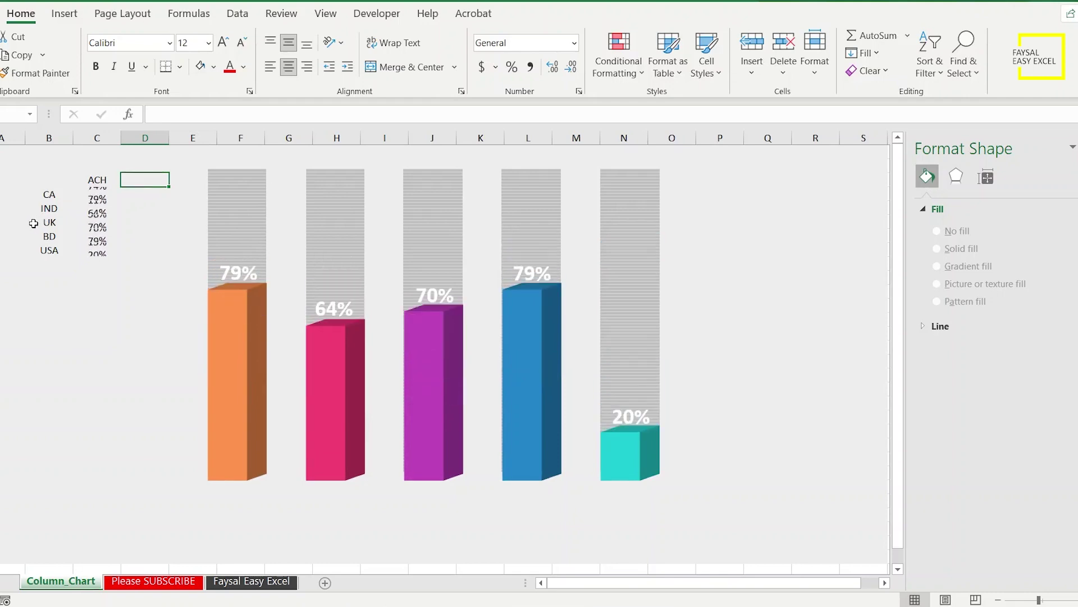
click(64, 13)
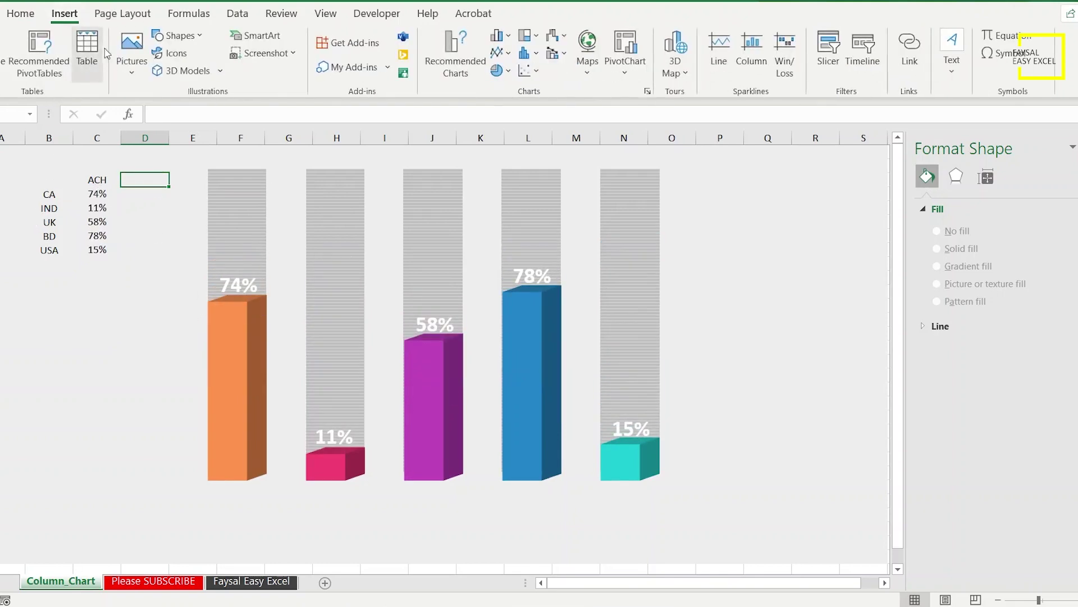
Step: Insert a text box reading CA with its text centred horizontally and vertically
click(178, 35)
click(158, 75)
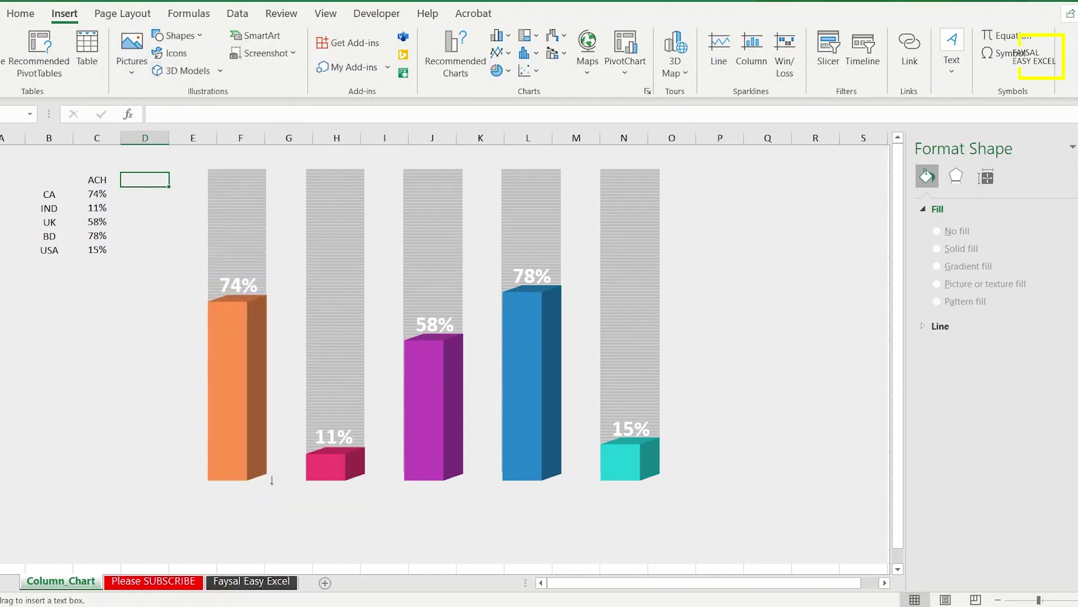
mouse_move(226, 421)
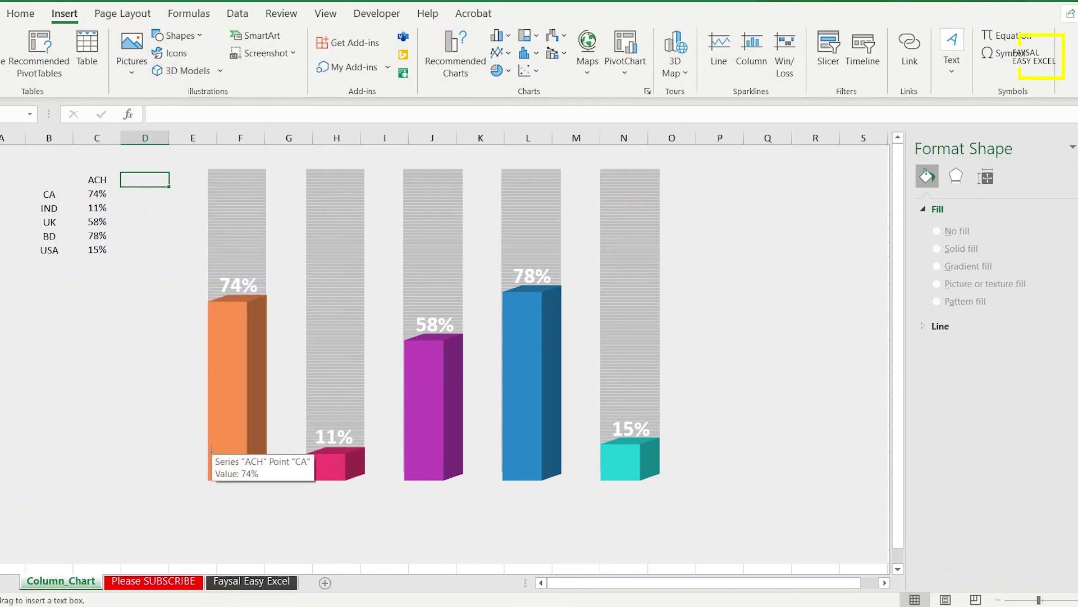
drag(53, 423, 95, 450)
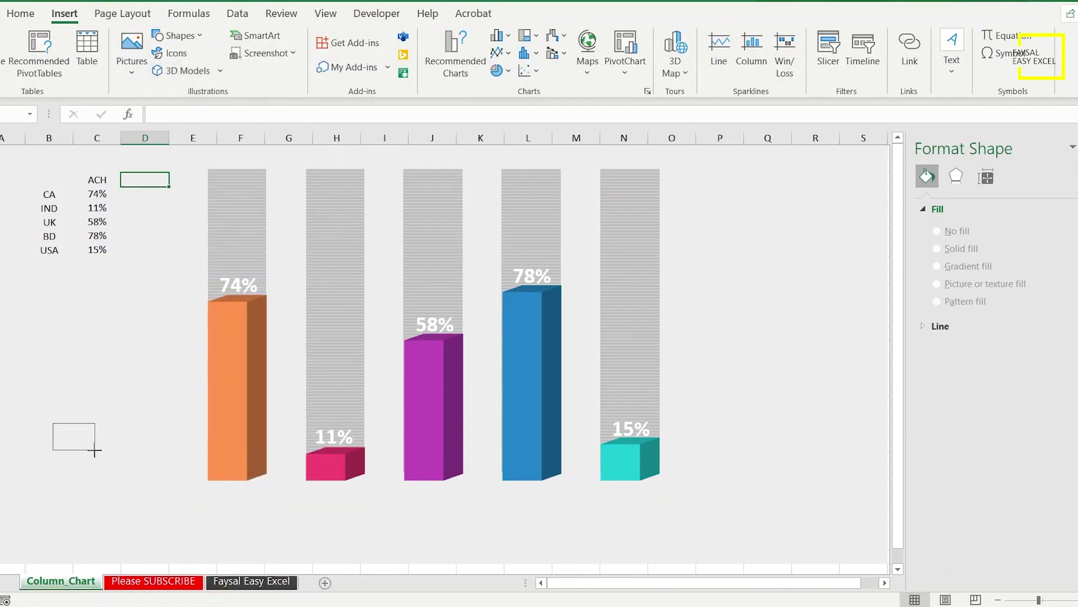
text(CA)
click(289, 66)
click(288, 43)
click(152, 279)
click(87, 430)
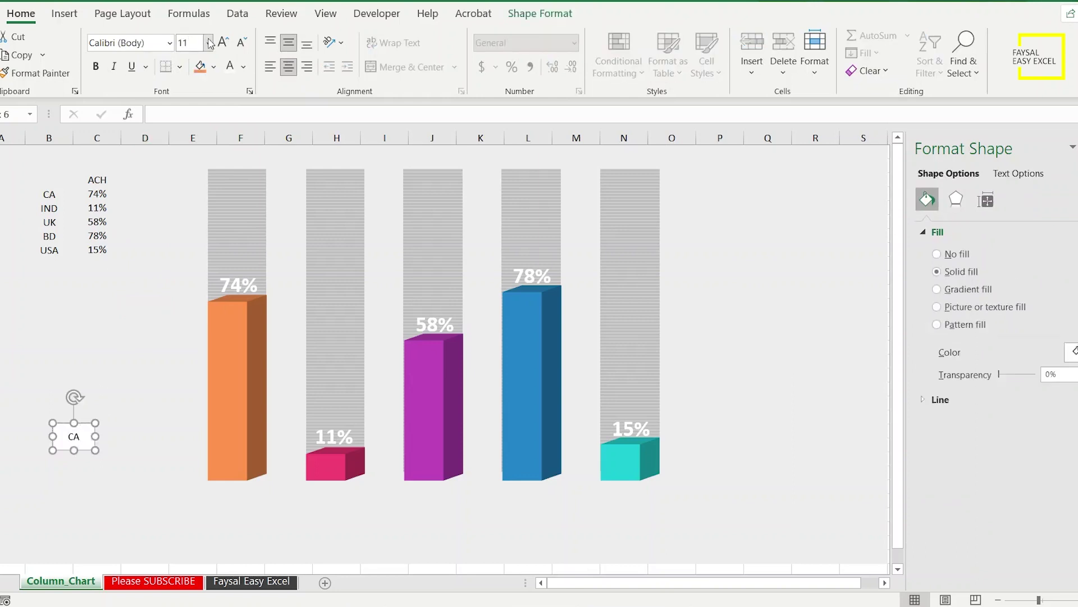
Step: Make the CA text pale with no fill and no border, and move it onto the orange bar's base
click(244, 72)
click(310, 148)
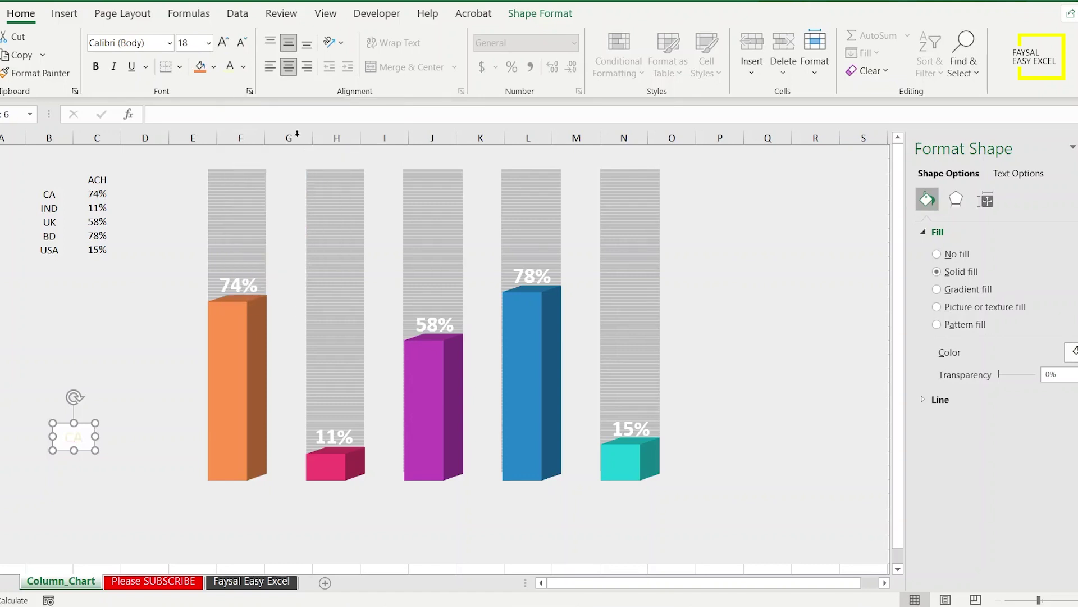
click(517, 14)
click(510, 37)
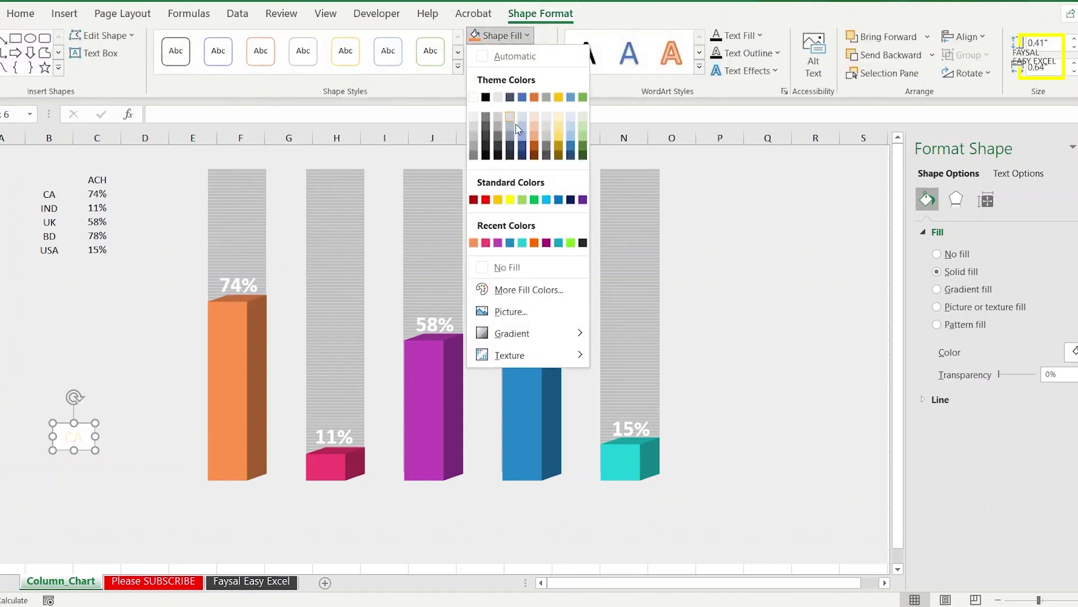
click(526, 264)
click(543, 53)
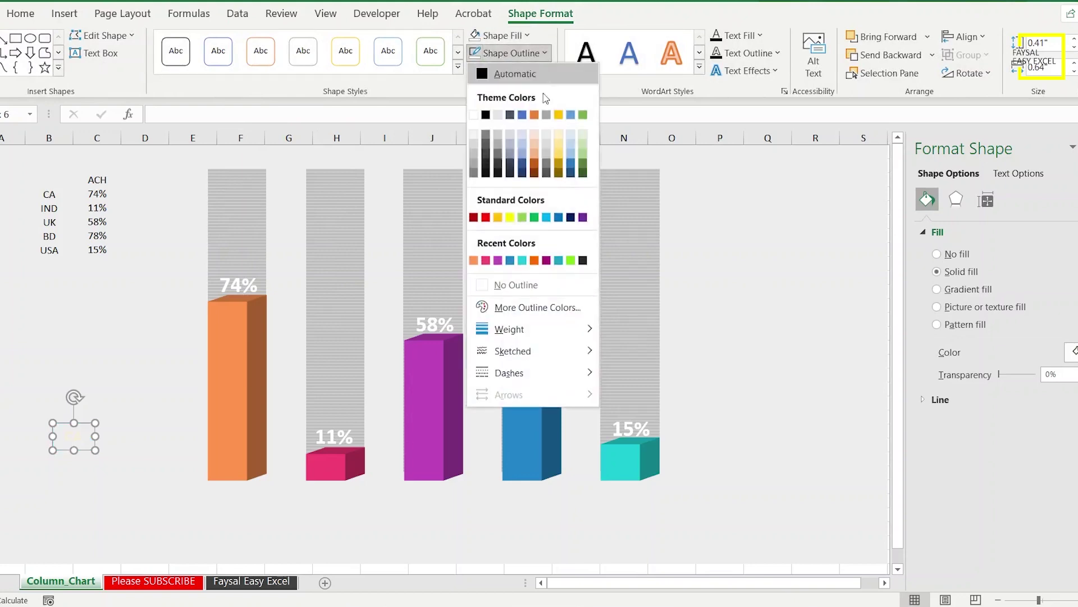
click(502, 283)
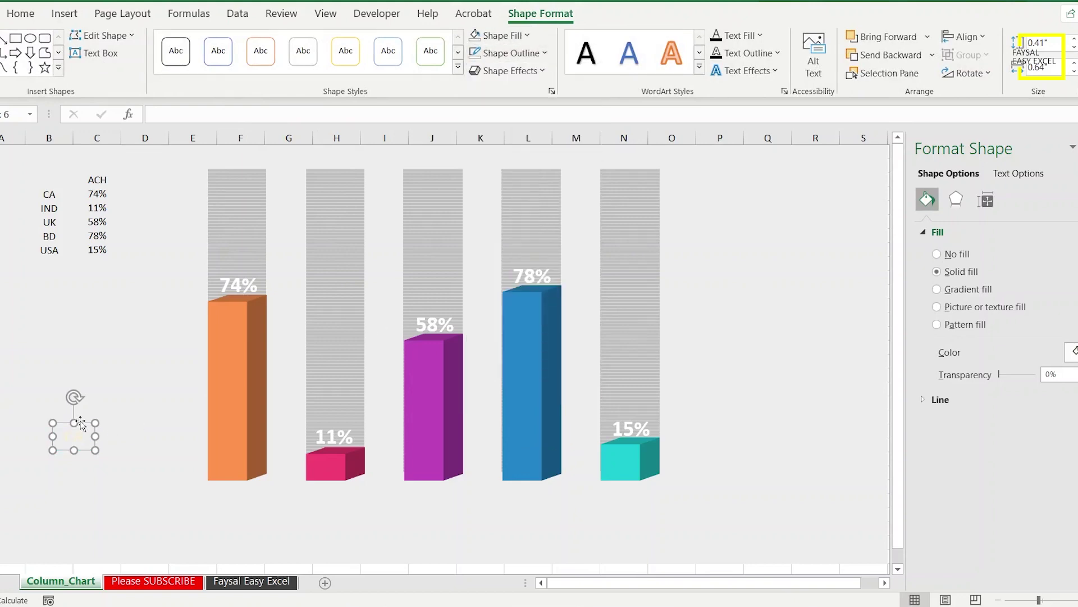
drag(89, 428, 233, 457)
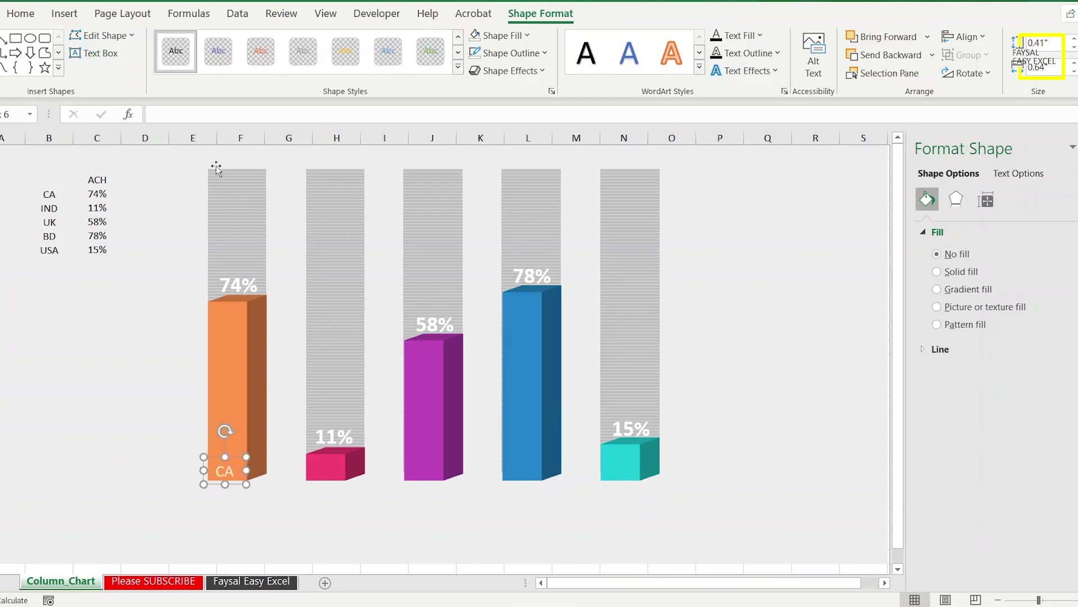
Step: Set the CA label to font size 20 and copy it onto the pink bar as IND
click(40, 13)
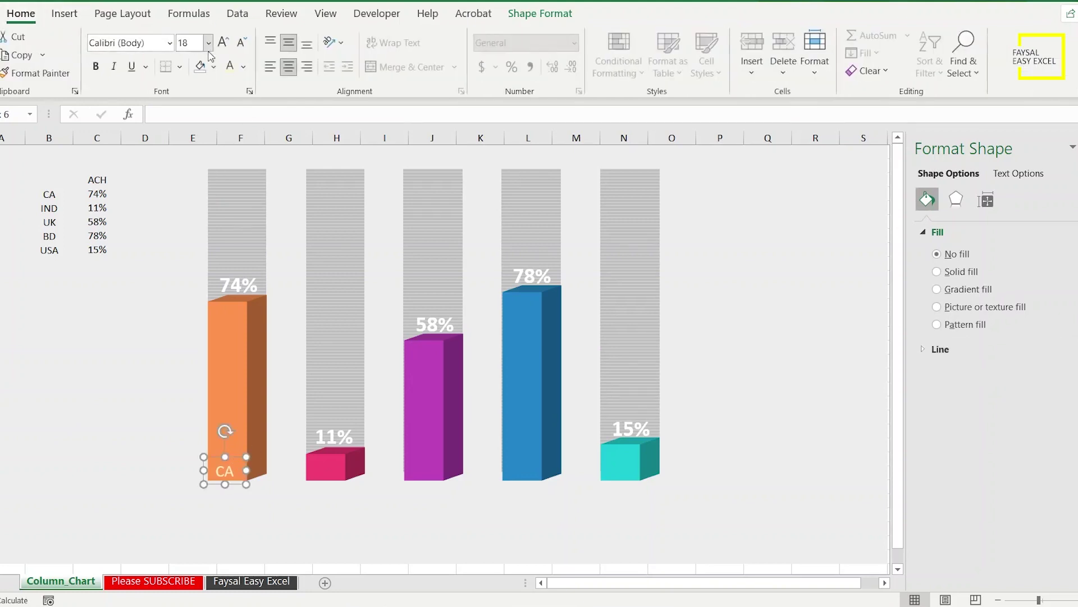
click(224, 42)
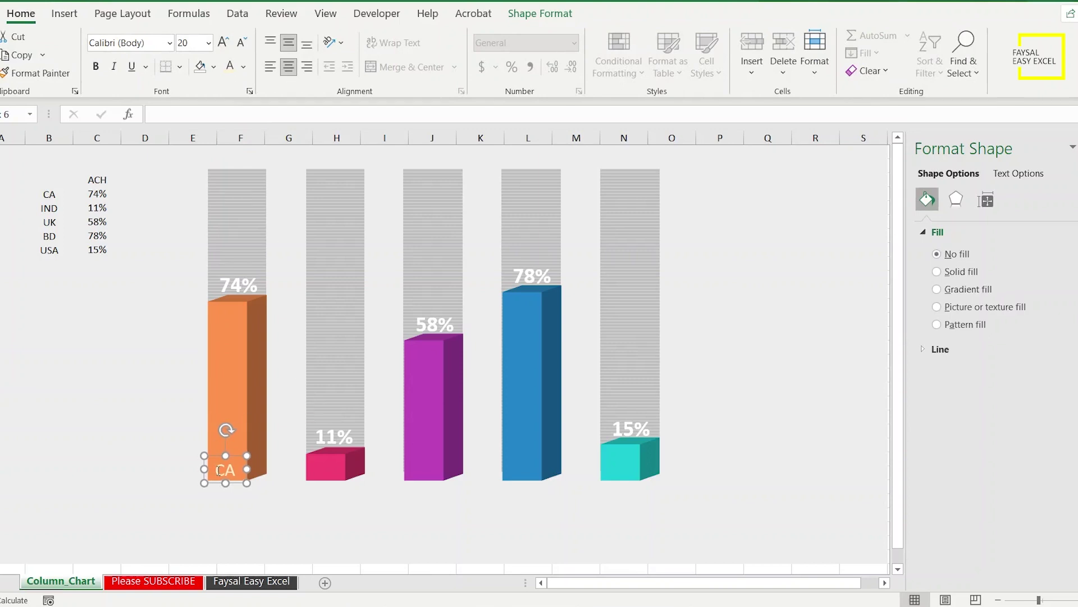
drag(241, 462, 341, 469)
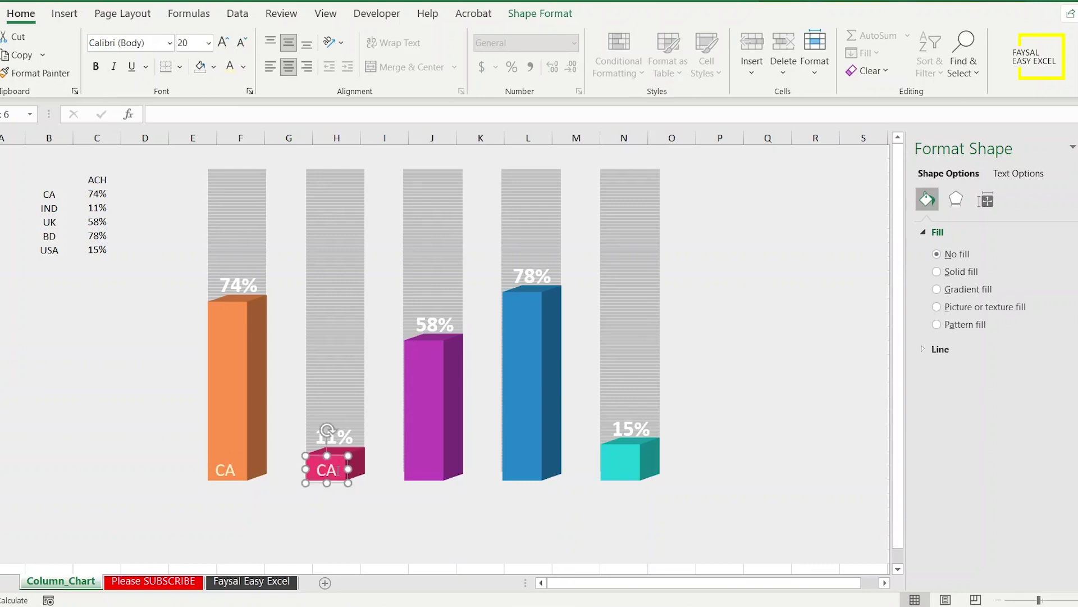
key(shift+Left)
key(shift+Left)
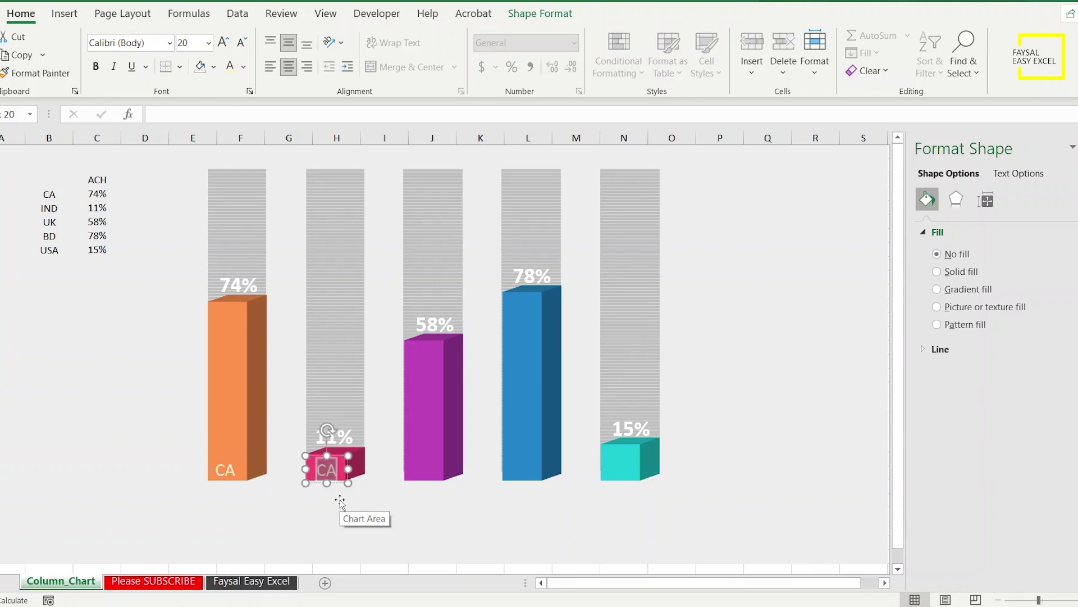
text(IND)
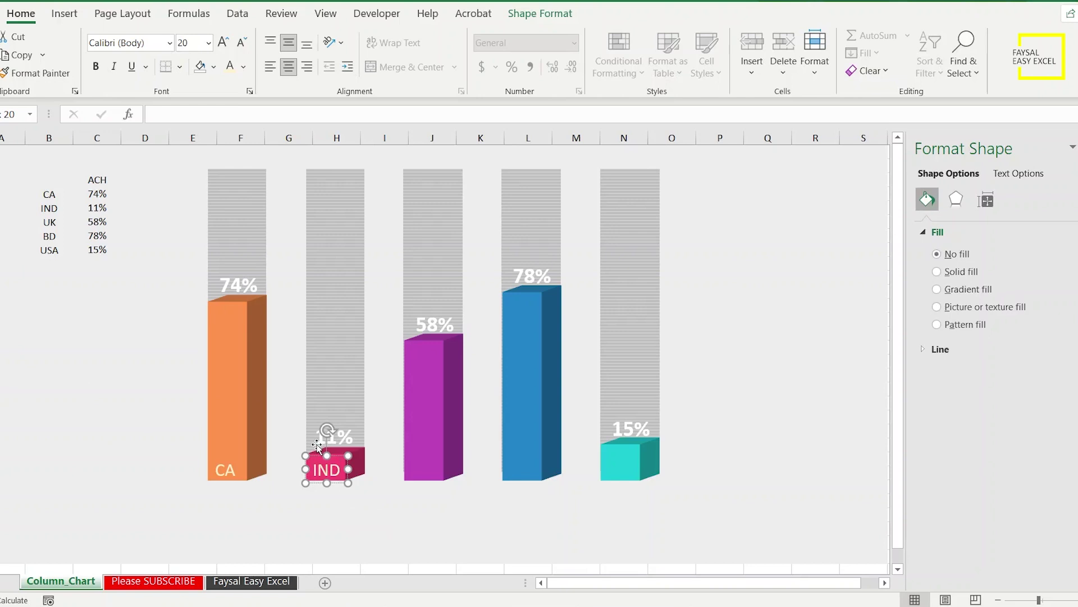
Step: Add UK, BD and USA label copies at the remaining bar bases, widening USA to one line
click(238, 469)
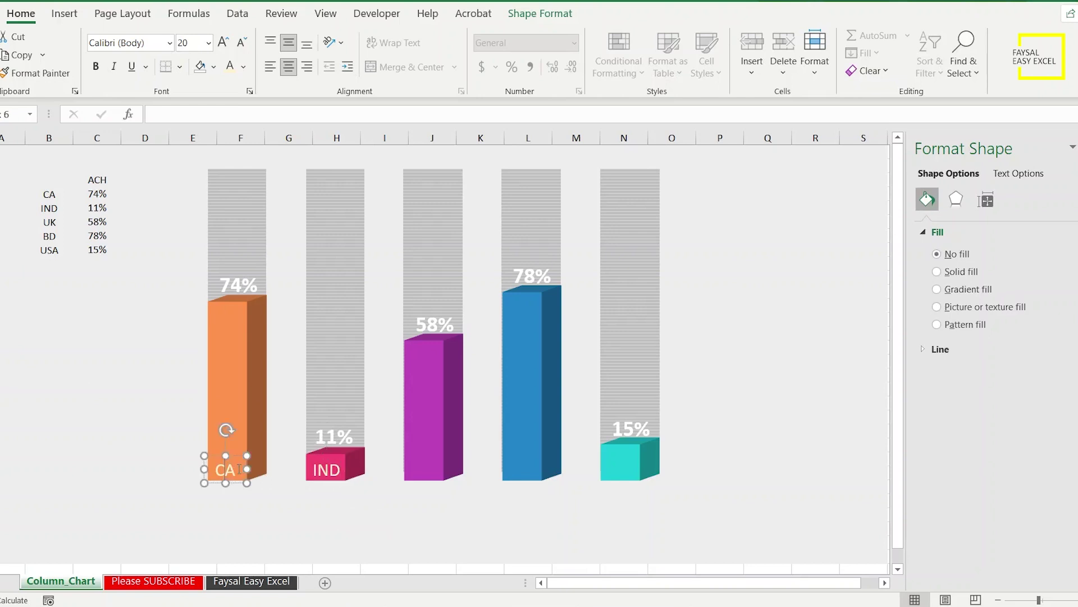
drag(237, 460, 437, 461)
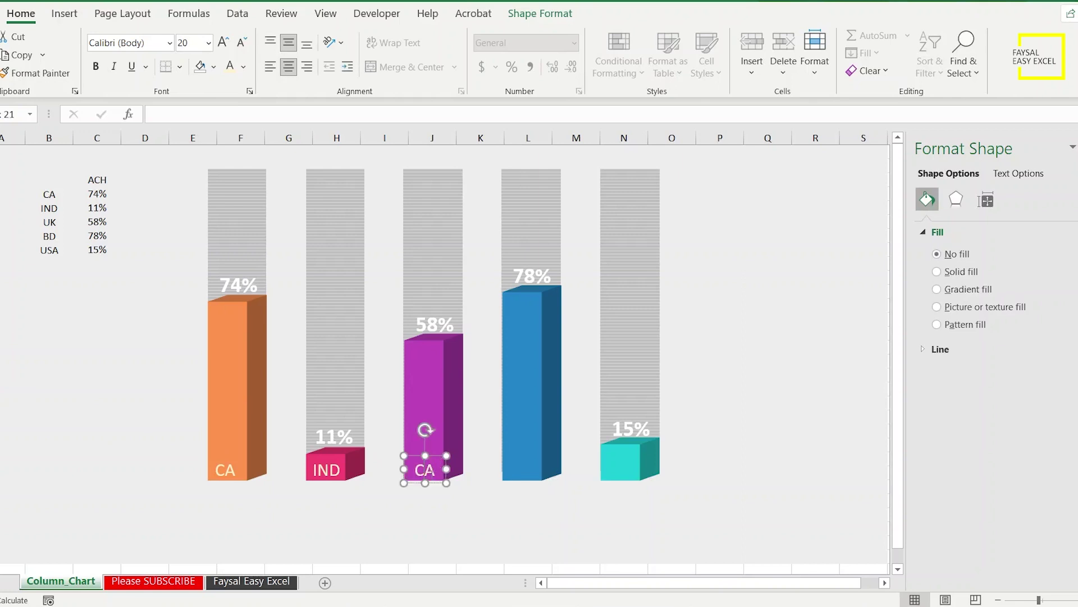
text(UK)
click(213, 468)
drag(241, 462, 537, 461)
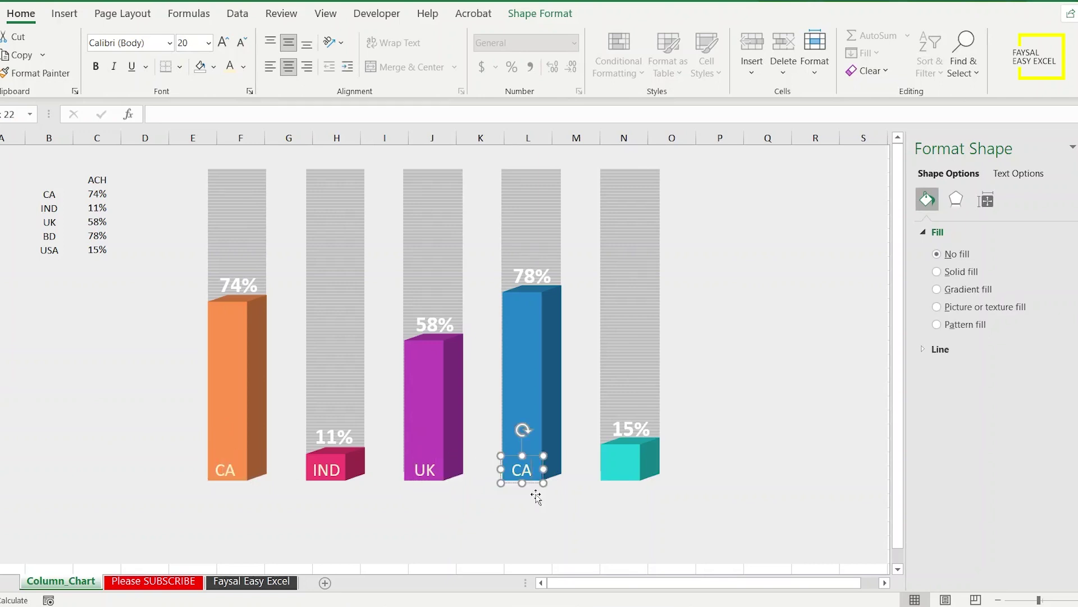
key(Return)
text(BD)
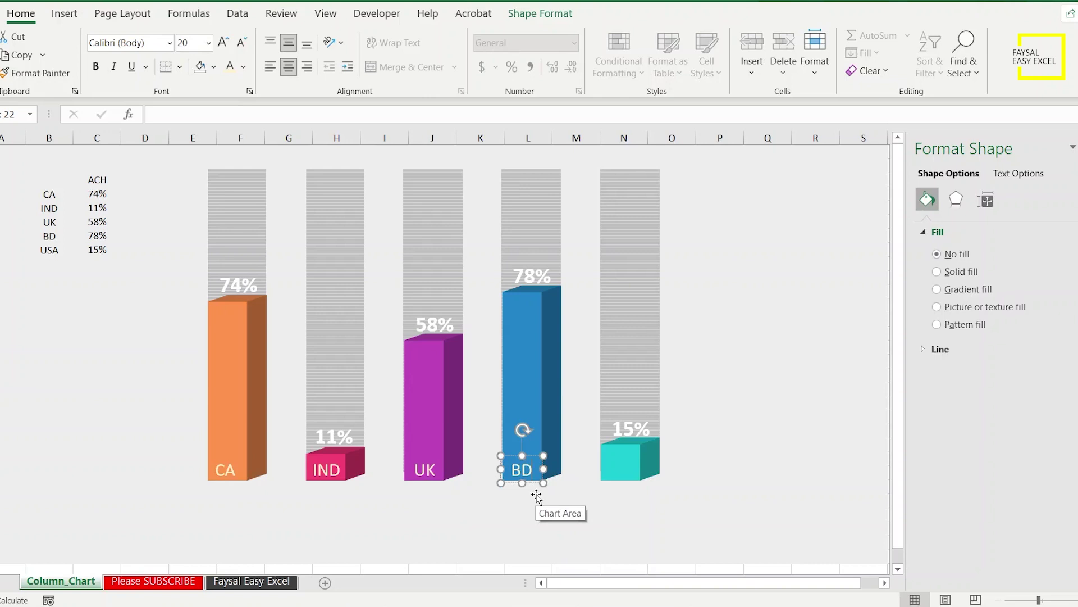
click(231, 467)
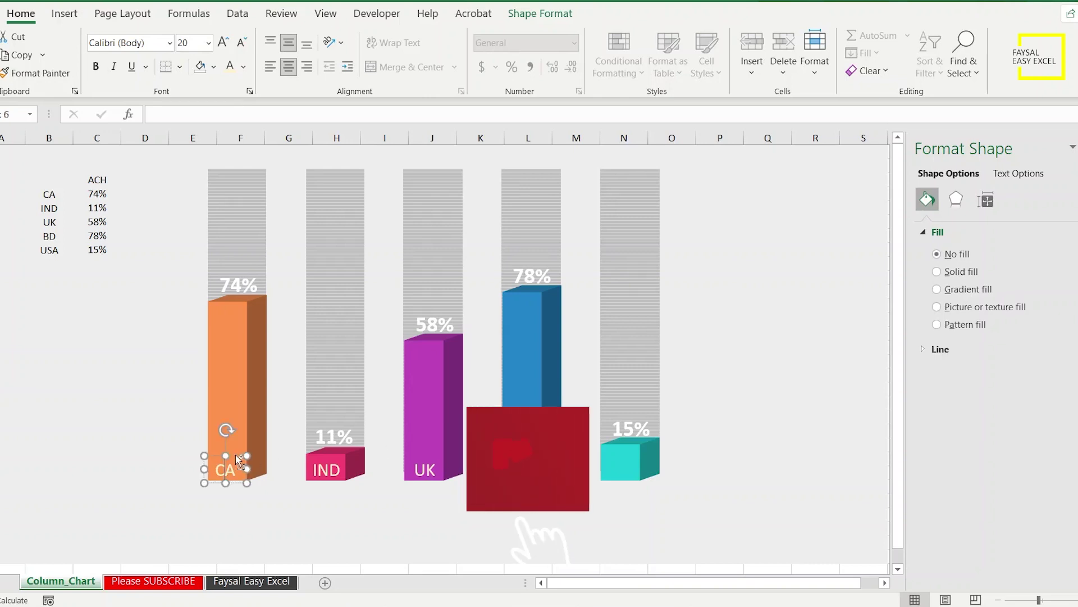
click(283, 462)
text(US)
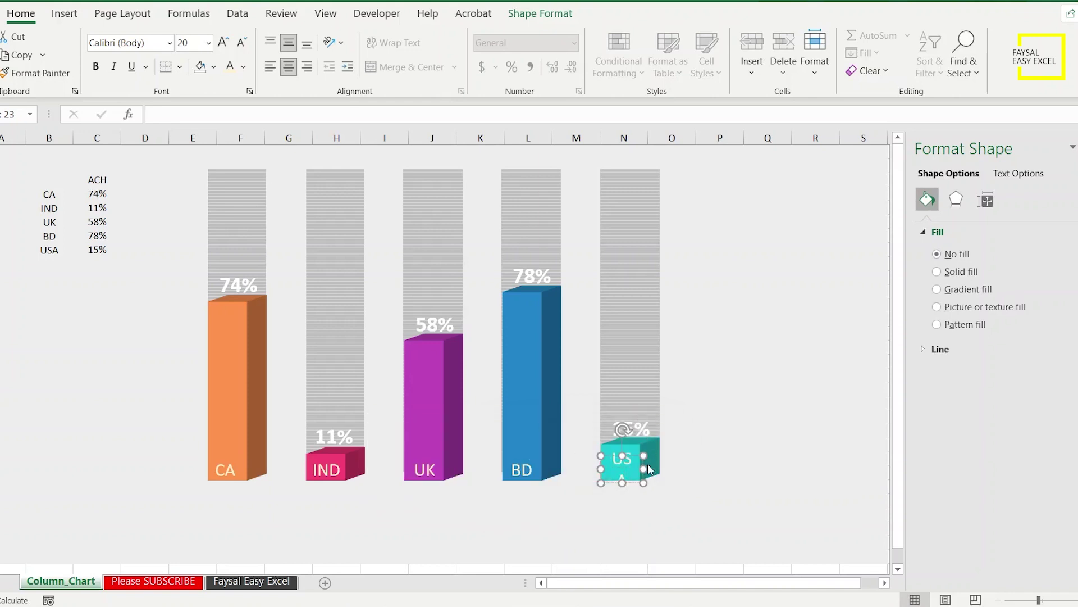
drag(644, 469, 650, 469)
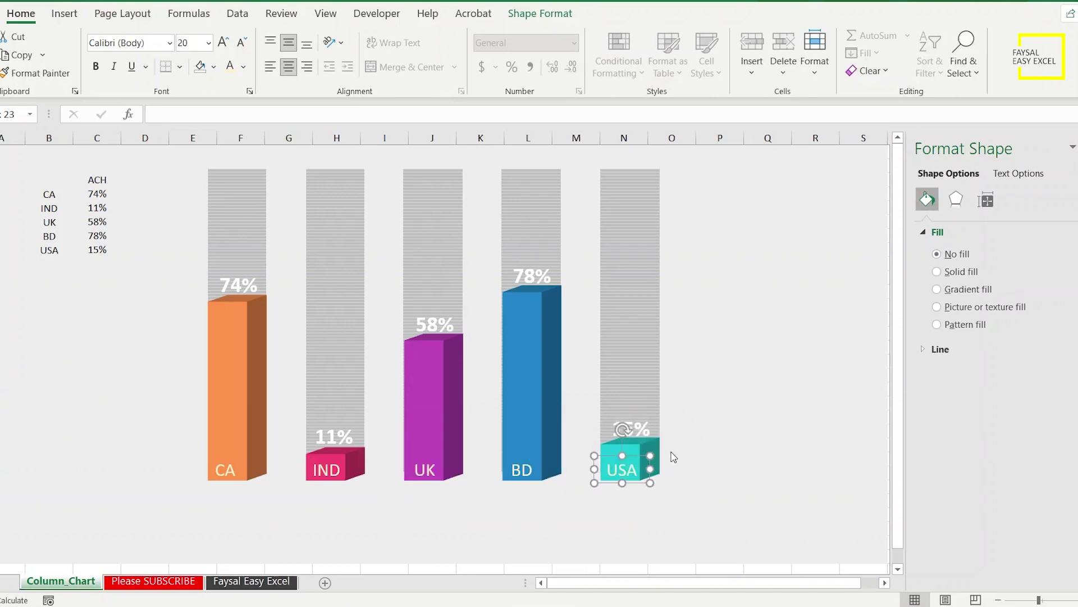
Step: Recalculate the ACH values with F9 until the bars read 31%, 11%, 14%, 90% and 60%
click(823, 401)
key(F9)
key(F9)
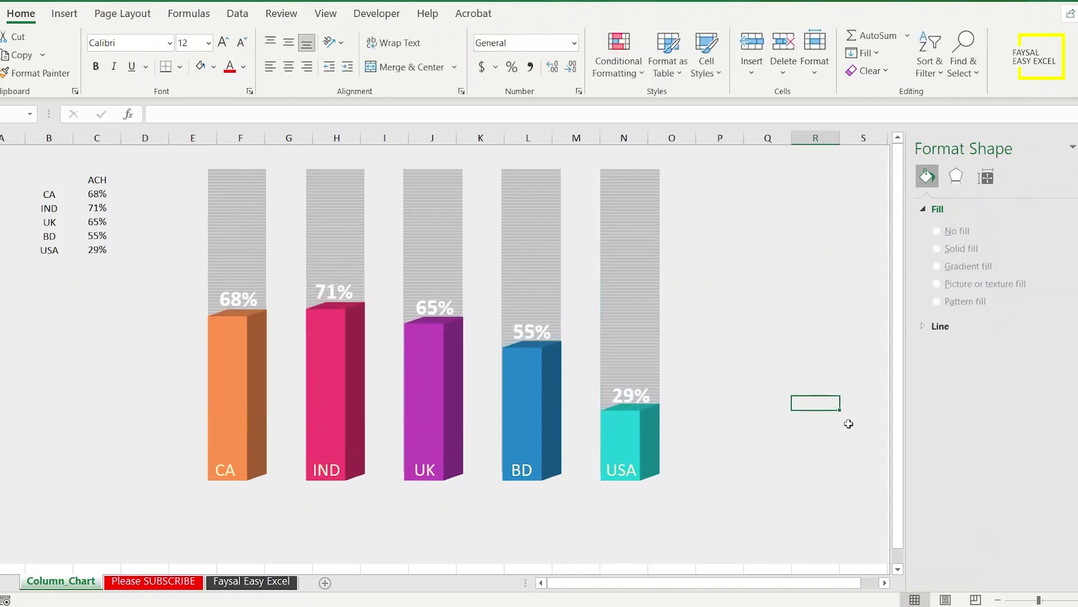
key(F9)
key(F9)
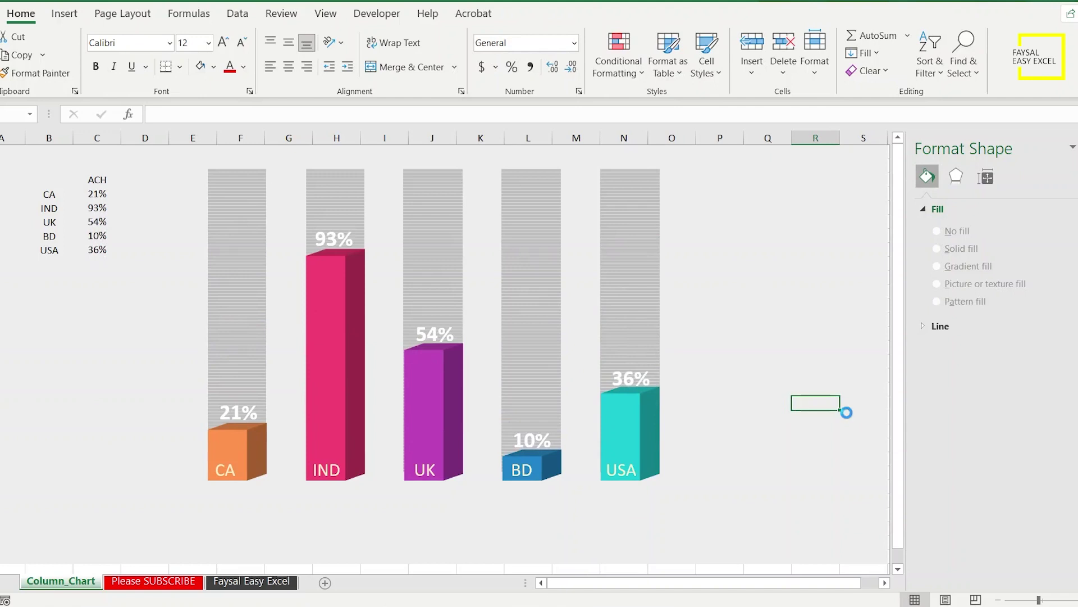
key(F9)
key(F9)
key(F9)
key(F9)
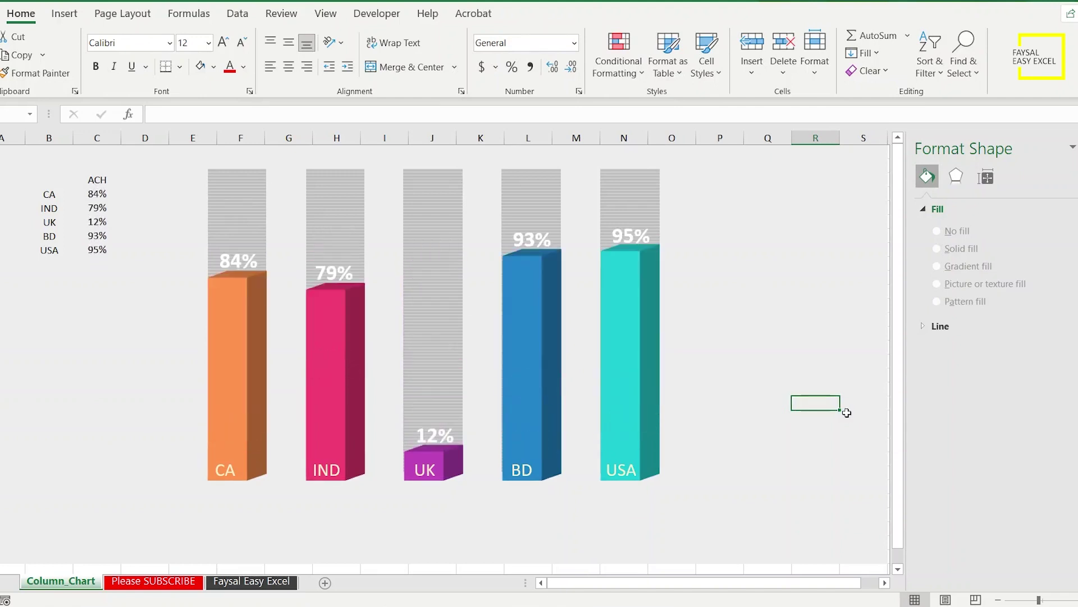
key(F9)
key(F9)
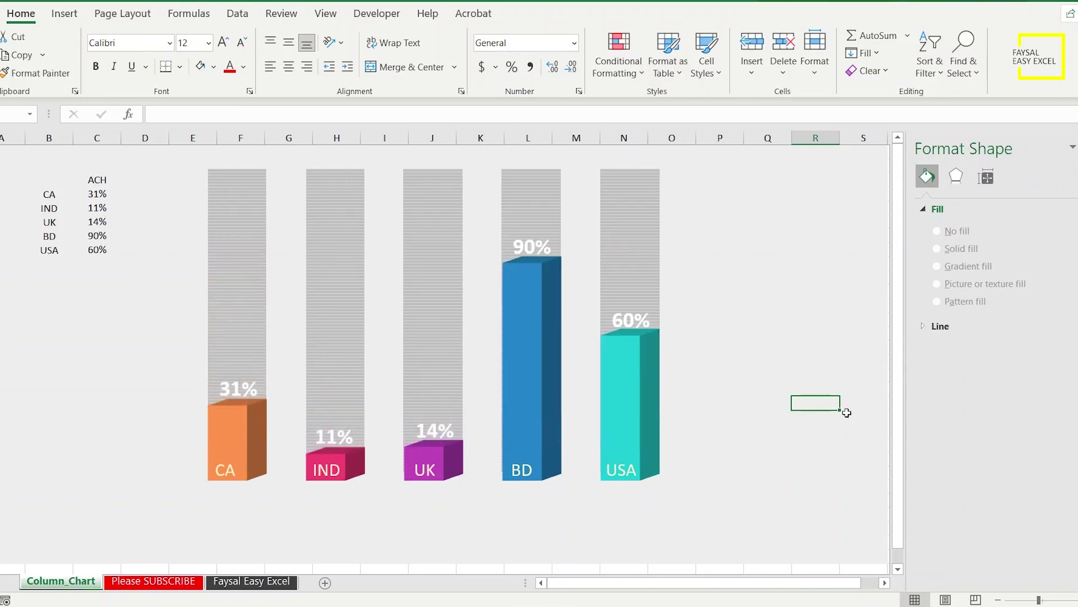
key(F9)
key(F9)
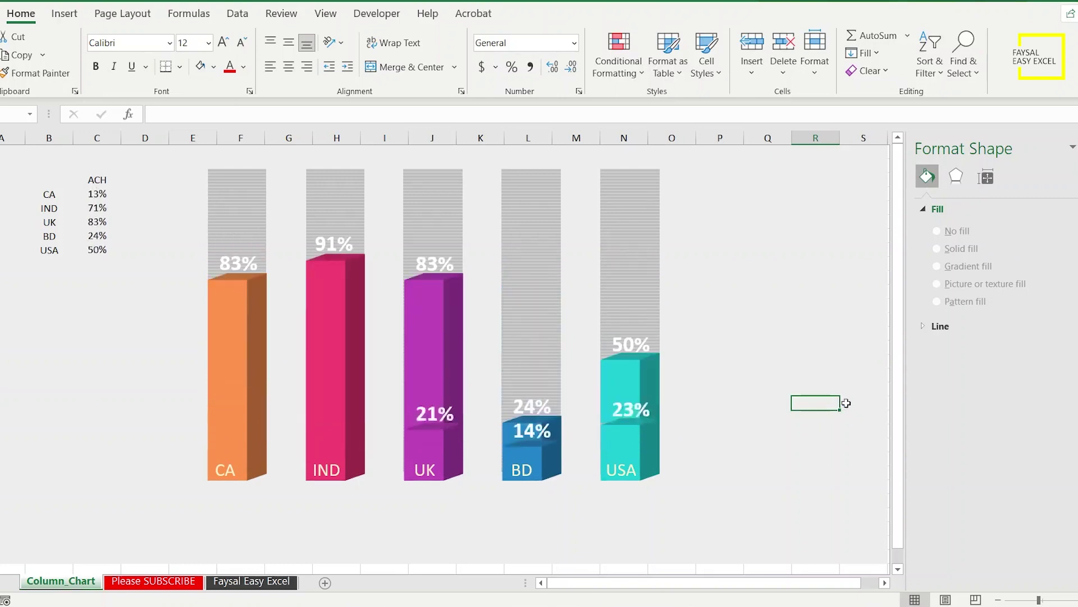